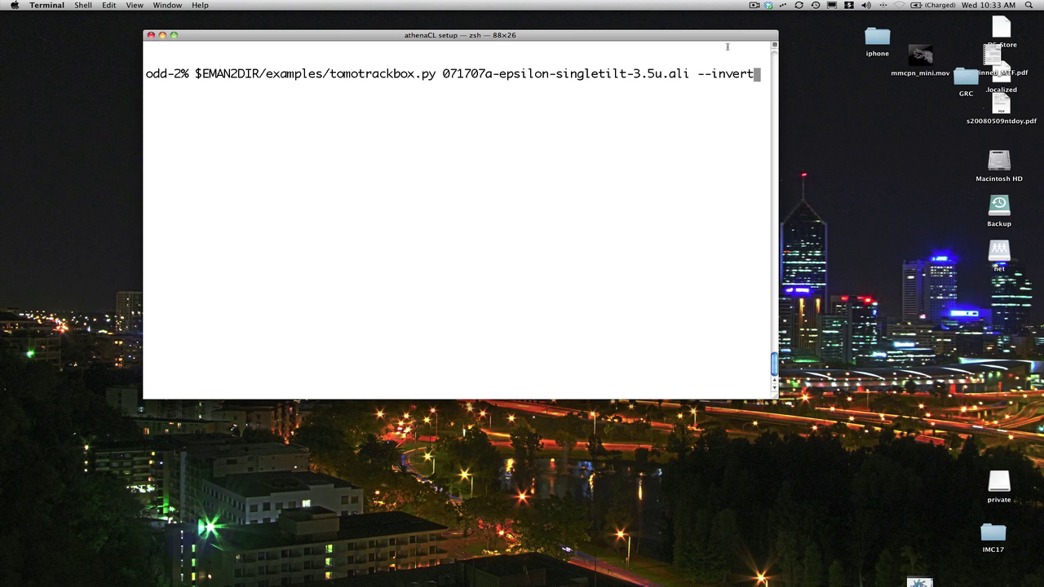
Run tomotrackbox.py with --invert on 071707a-epsilon-singletilt-3.5u.ali, loading 66 slices at 2048 x 2048
scroll(723, 42, up, 4)
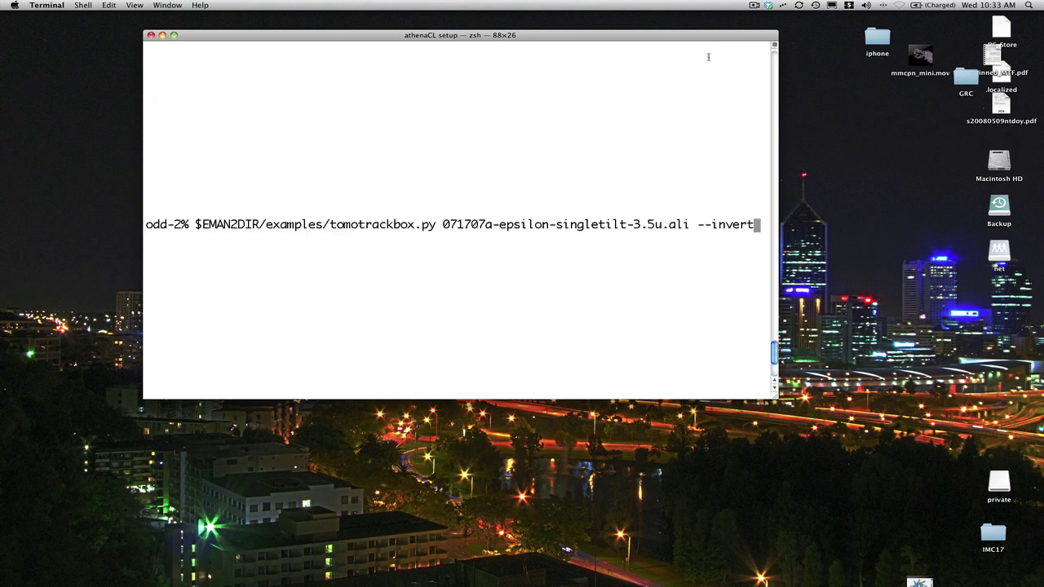
scroll(709, 56, down, 4)
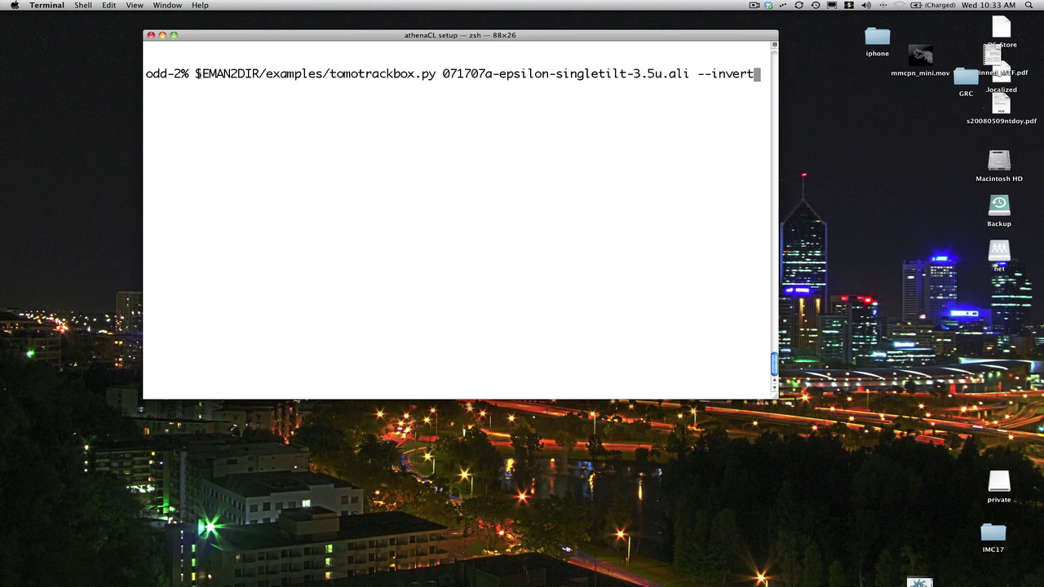
drag(196, 74, 689, 71)
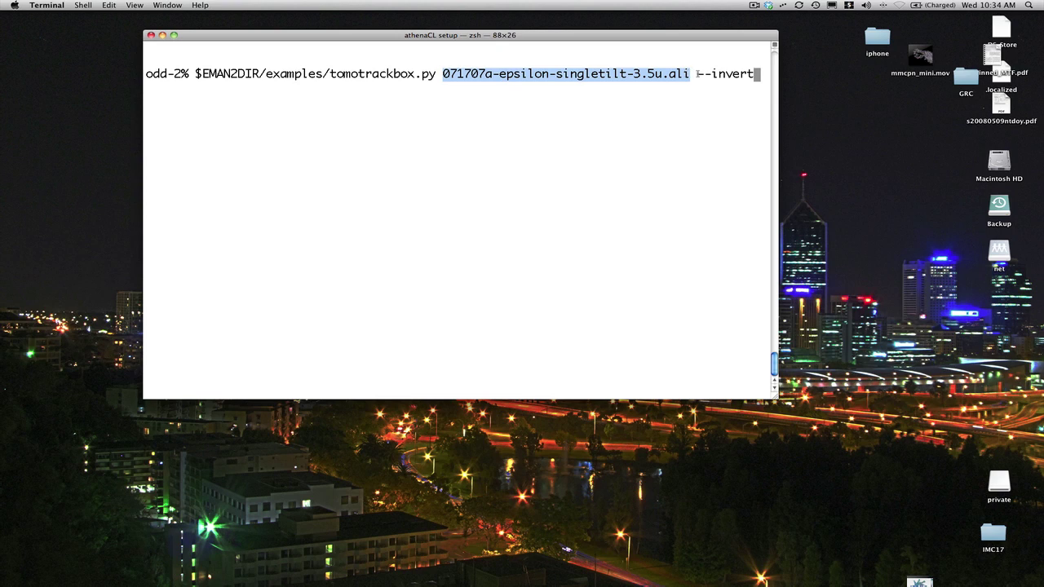
click(699, 74)
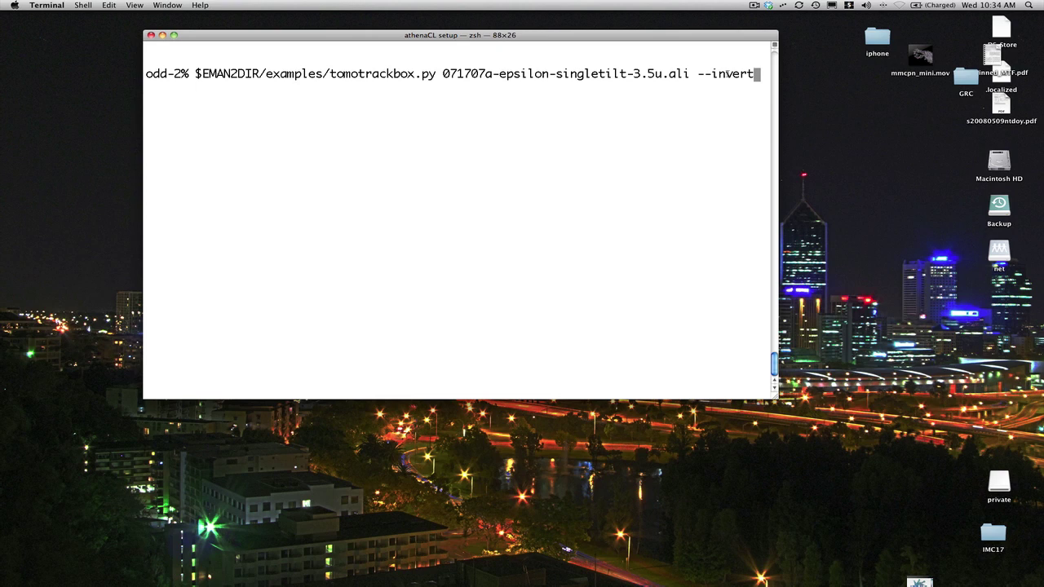
key(Return)
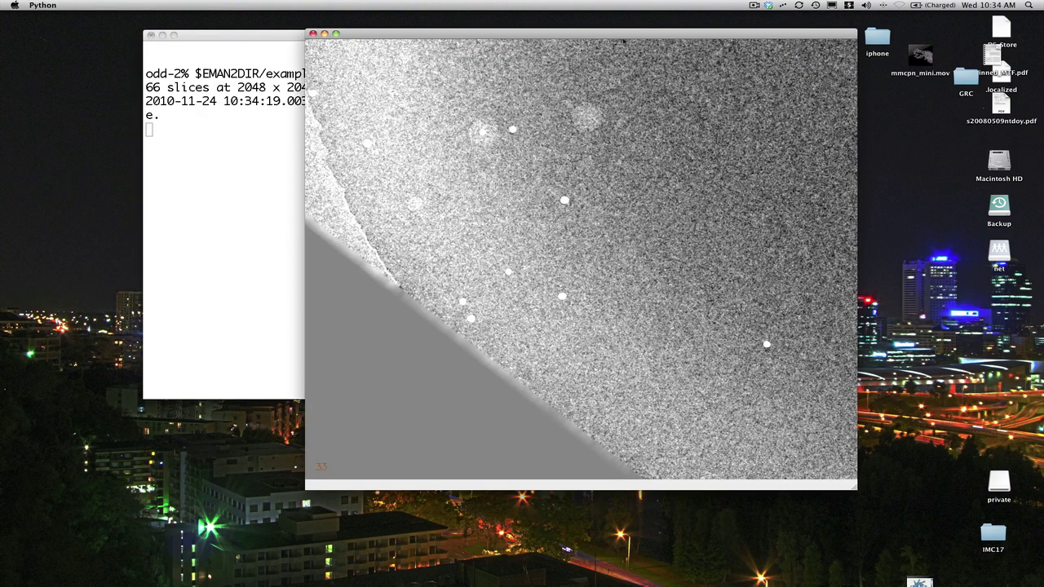
Show the tracking control window and place it and the micrograph window at the top-left
drag(614, 37, 745, 62)
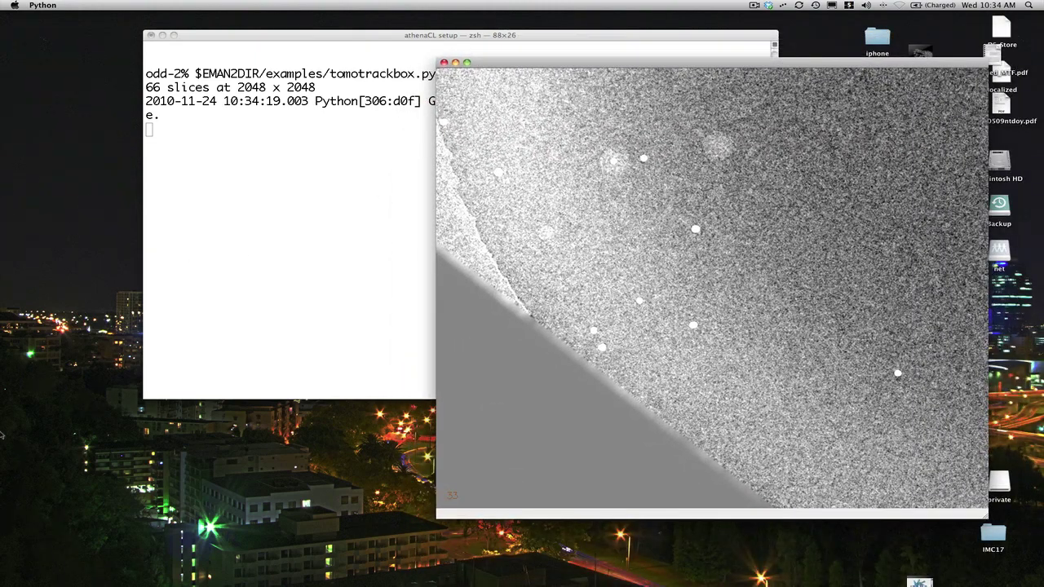
click(22, 447)
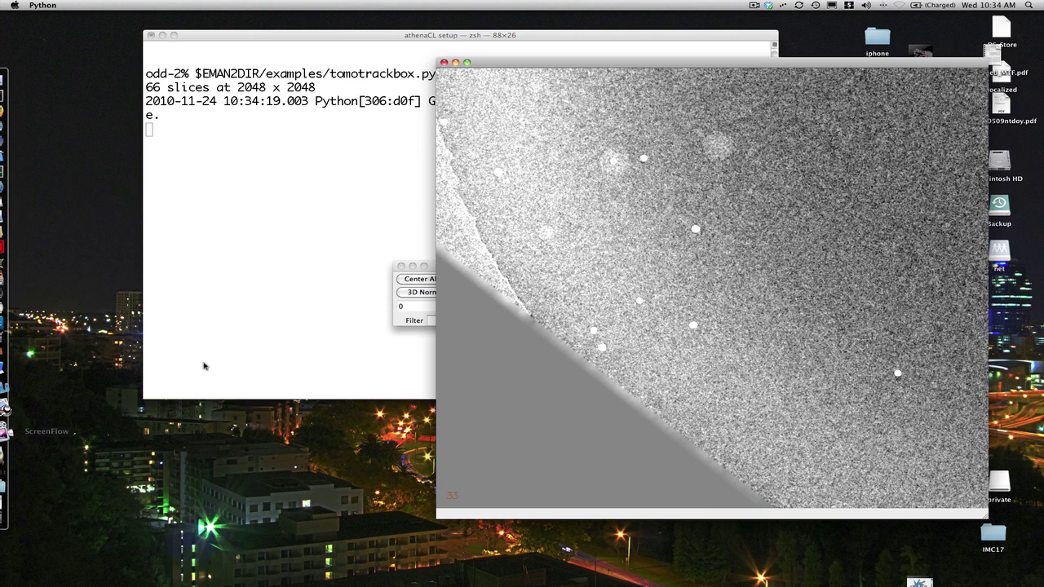
drag(432, 269, 129, 30)
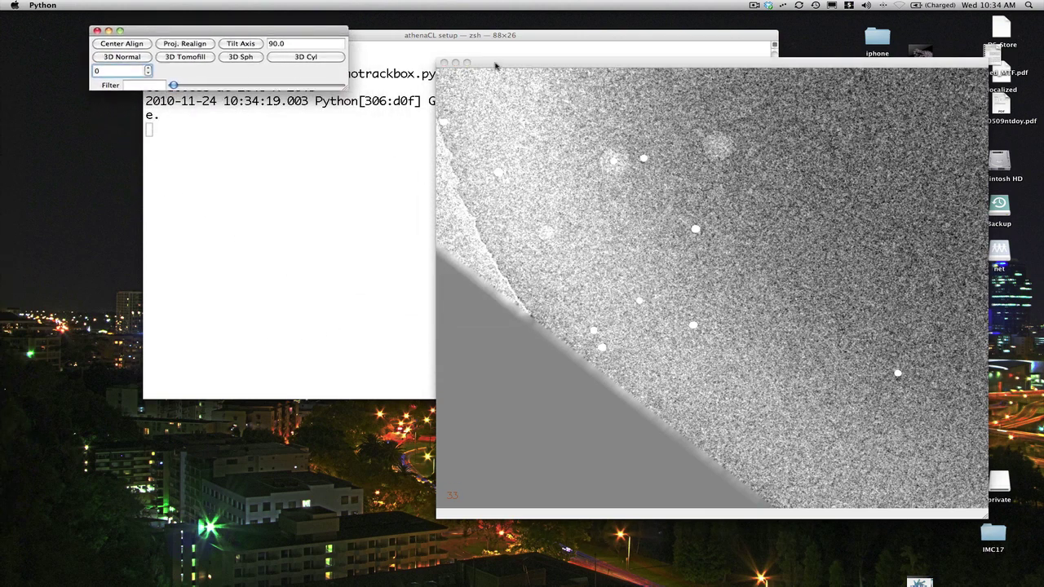
drag(497, 73, 441, 37)
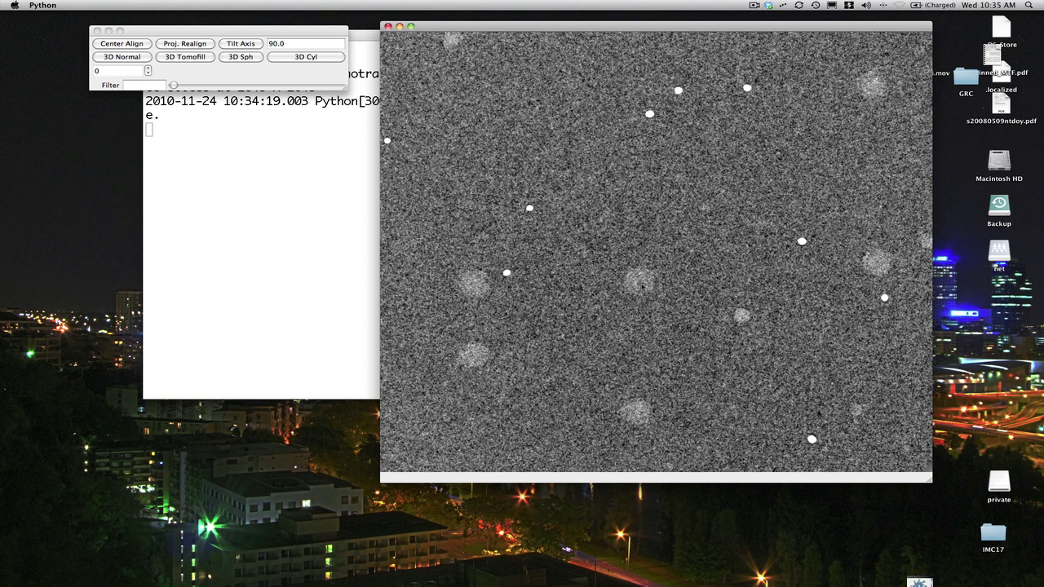
Box the faint blob near the micrograph centre so it is tracked through all 66 tilts
drag(640, 284, 678, 317)
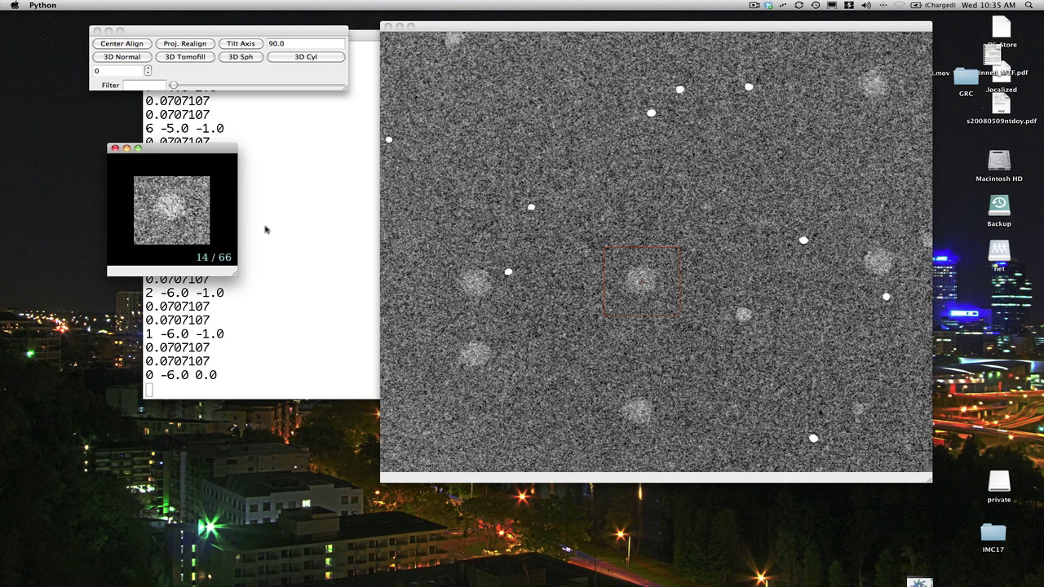
click(448, 257)
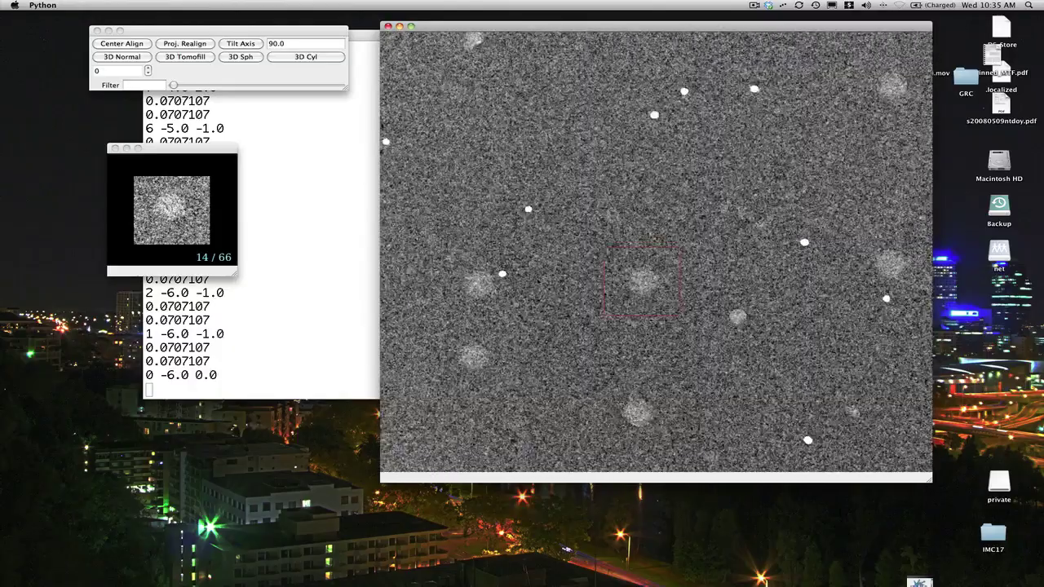
Center-align the boxed particle and step through its tilt images, ending on slice 38 of 66
click(136, 44)
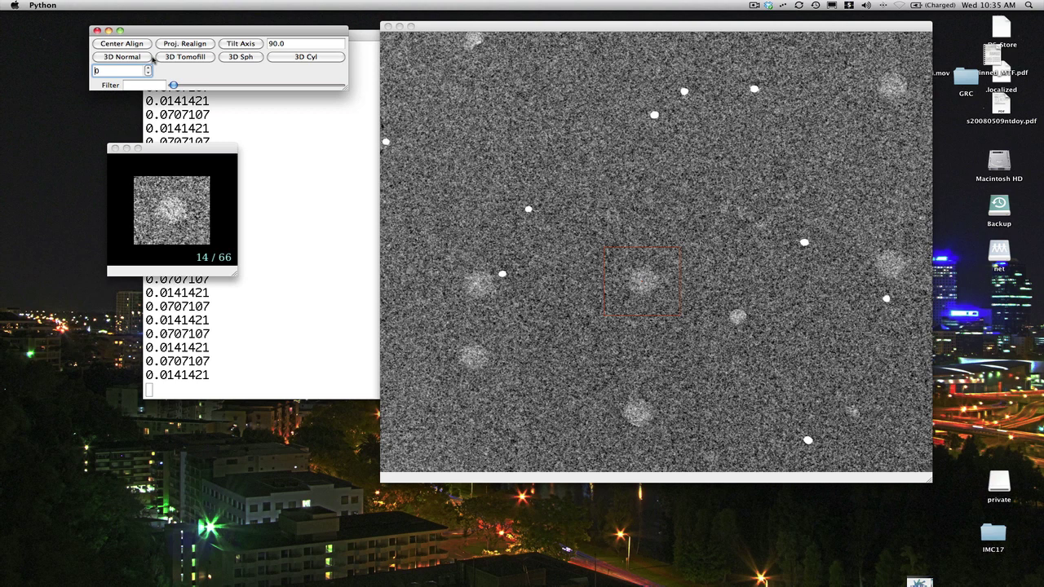
click(230, 182)
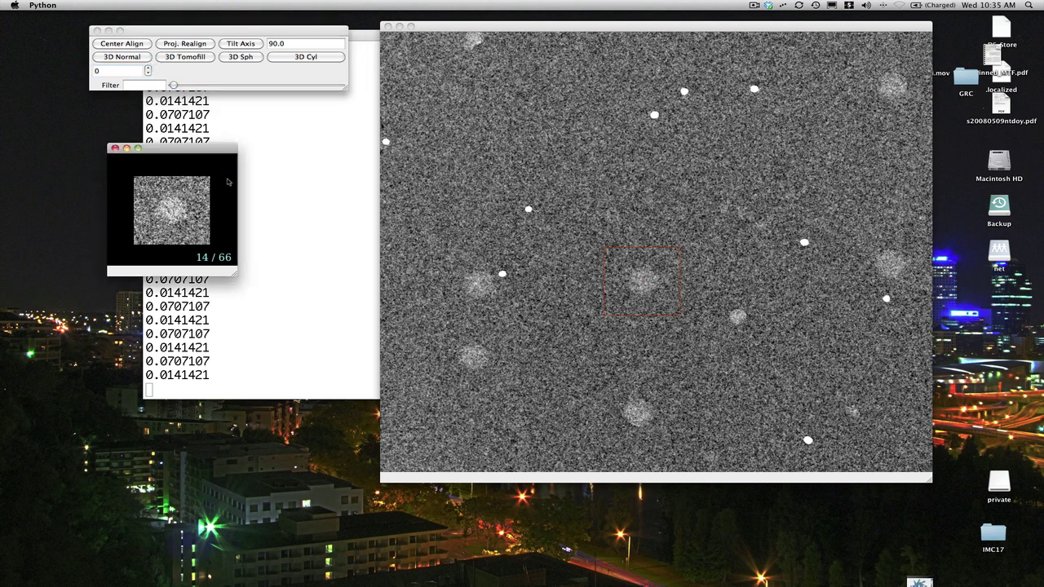
key(Up)
key(Up)
key(Up)
key(Up)
key(Up)
key(Up)
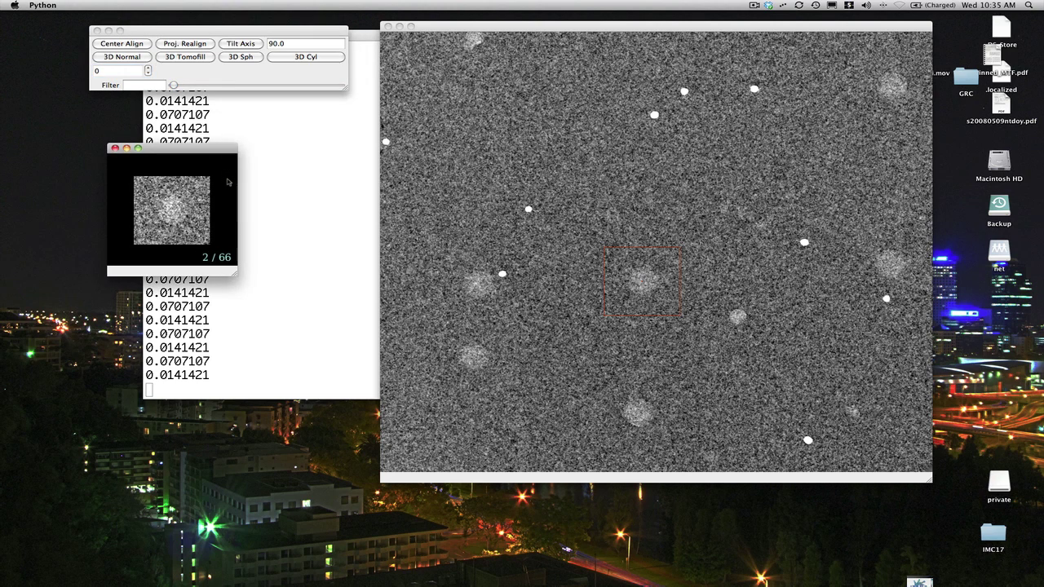
key(Up)
key(Up)
key(Up)
key(Up)
key(Up)
key(Up)
key(Up)
key(Up)
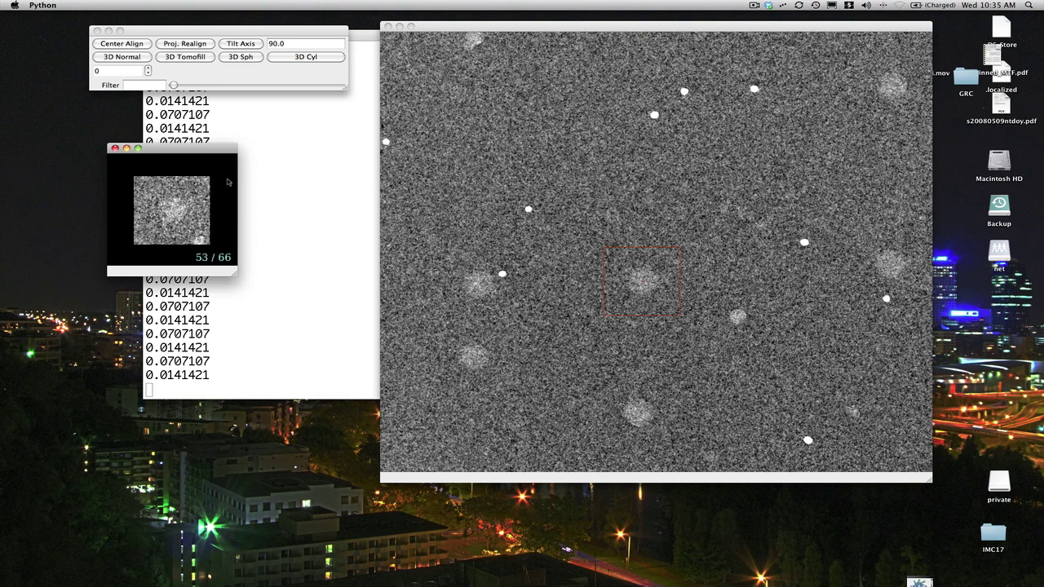
key(Up)
key(Up)
key(Up)
key(Up)
key(Up)
key(Up)
key(Up)
key(Up)
key(Up)
key(Up)
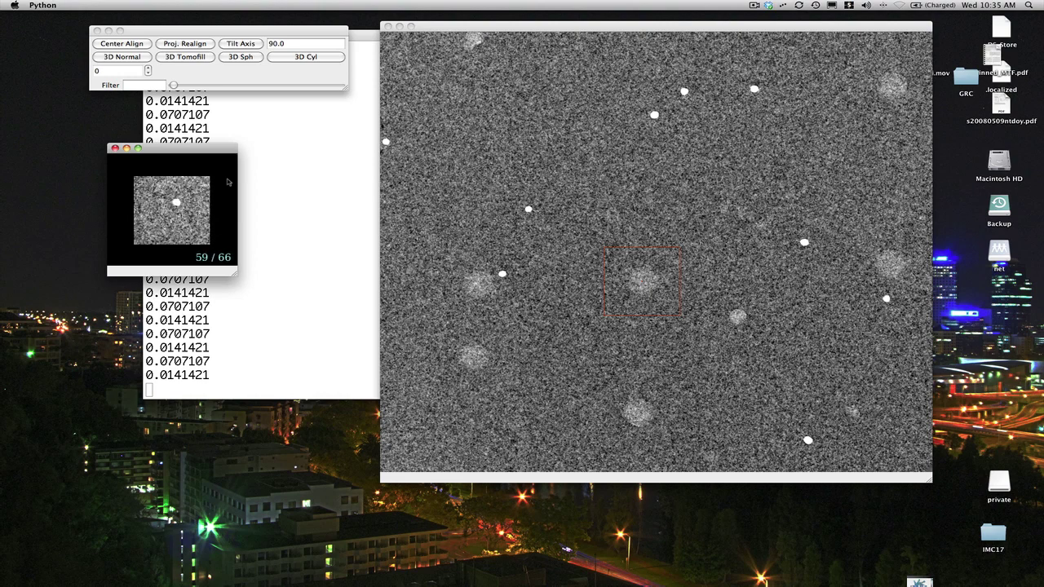
key(Up)
key(Up)
key(Up)
key(Up)
key(Up)
key(Up)
key(Up)
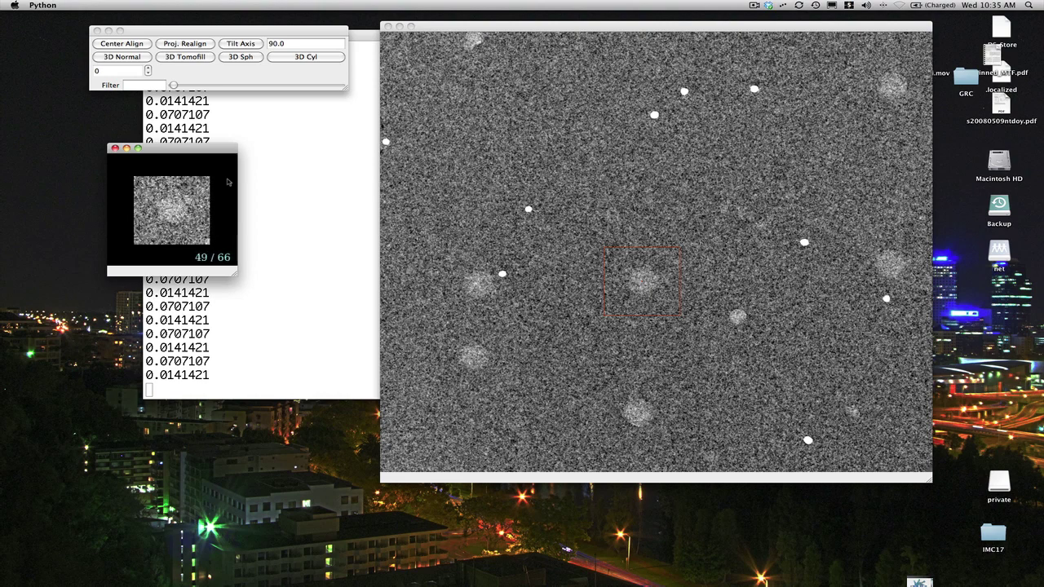
key(Down)
key(Down)
key(Down)
key(Down)
key(Down)
key(Down)
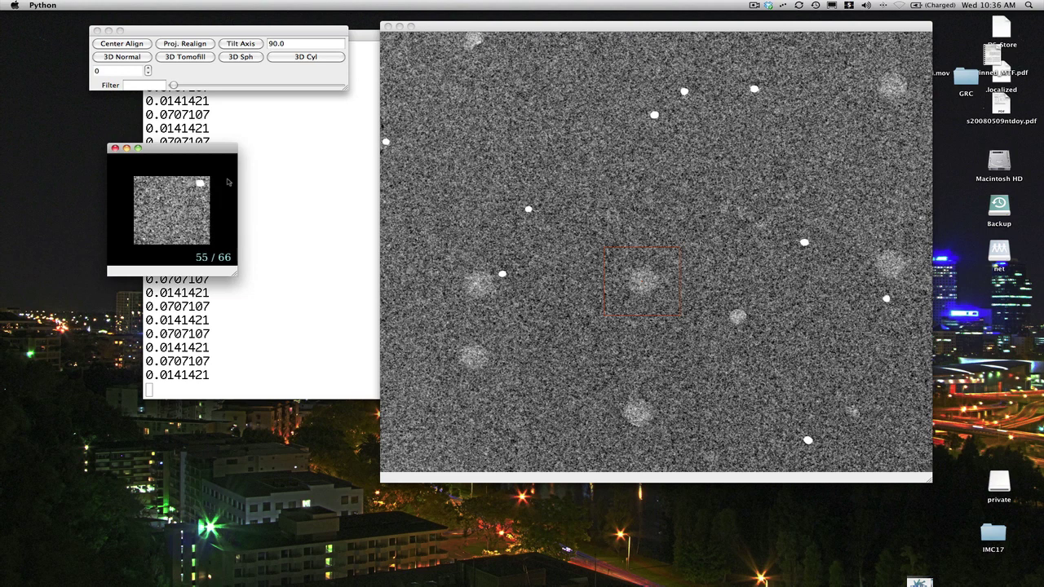
key(Down)
key(Up)
key(Up)
key(Up)
key(Up)
key(Up)
key(Up)
key(Up)
key(Up)
key(Up)
key(Up)
key(Up)
key(Up)
key(Up)
key(Up)
key(Up)
key(Up)
key(Up)
key(Up)
key(Up)
key(Up)
key(Up)
key(Up)
key(Up)
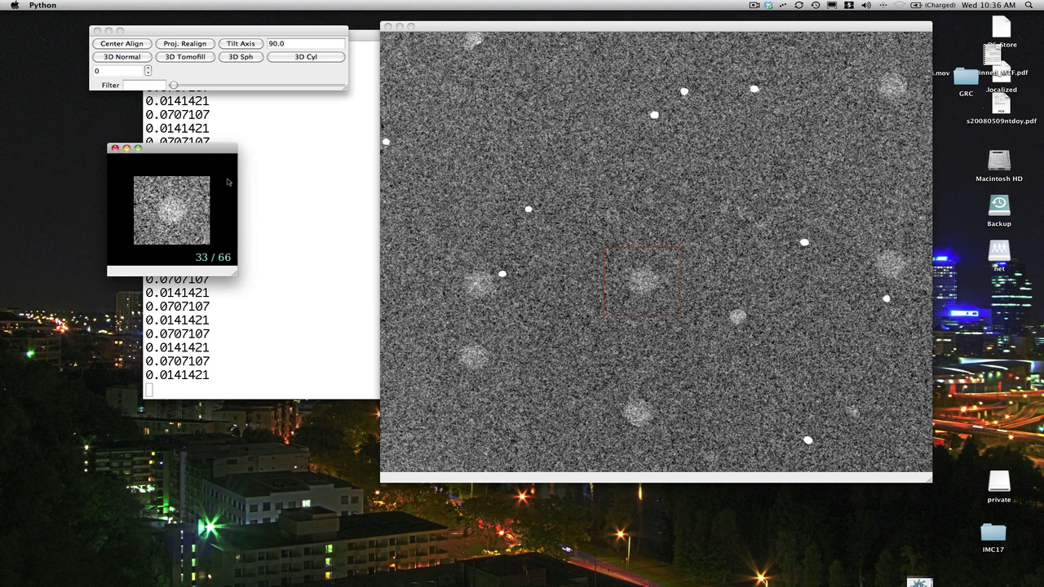
key(Down)
key(Down)
key(Down)
key(Down)
key(Down)
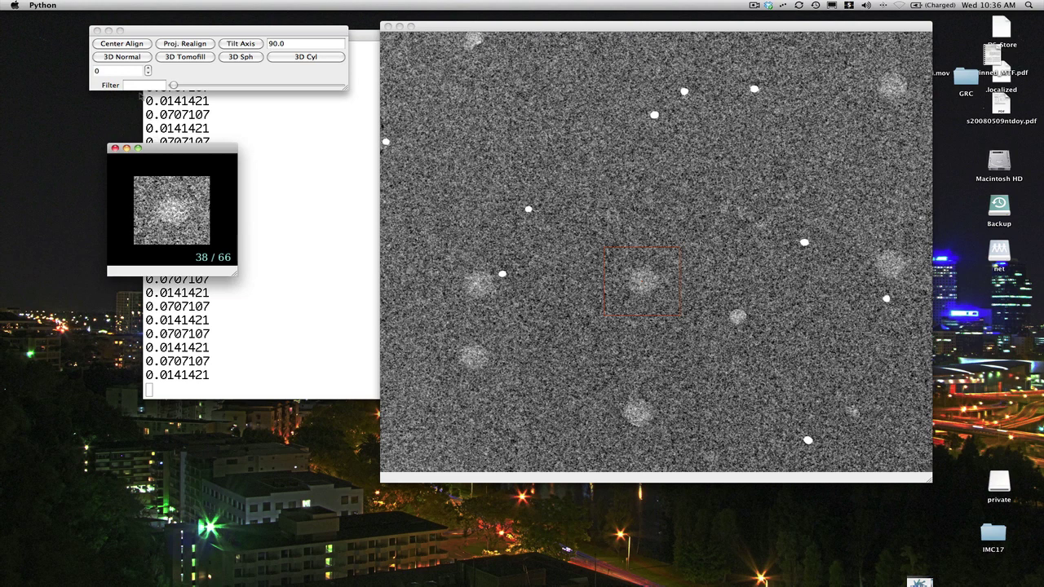
Reconstruct the boxed particle in 3D, moving the render window lower-left and shrinking the 140-slice viewer
click(130, 57)
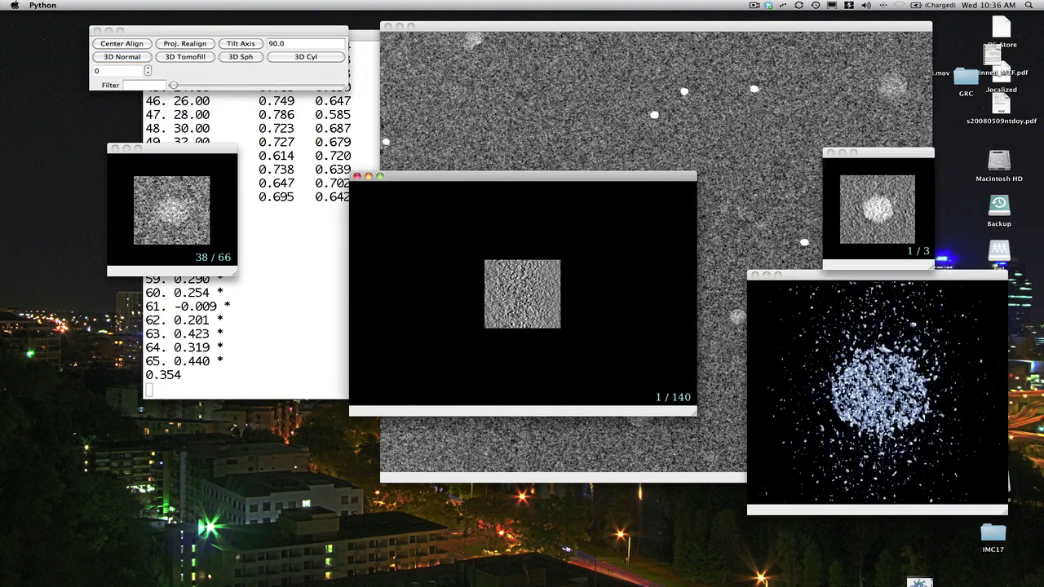
drag(797, 278, 109, 305)
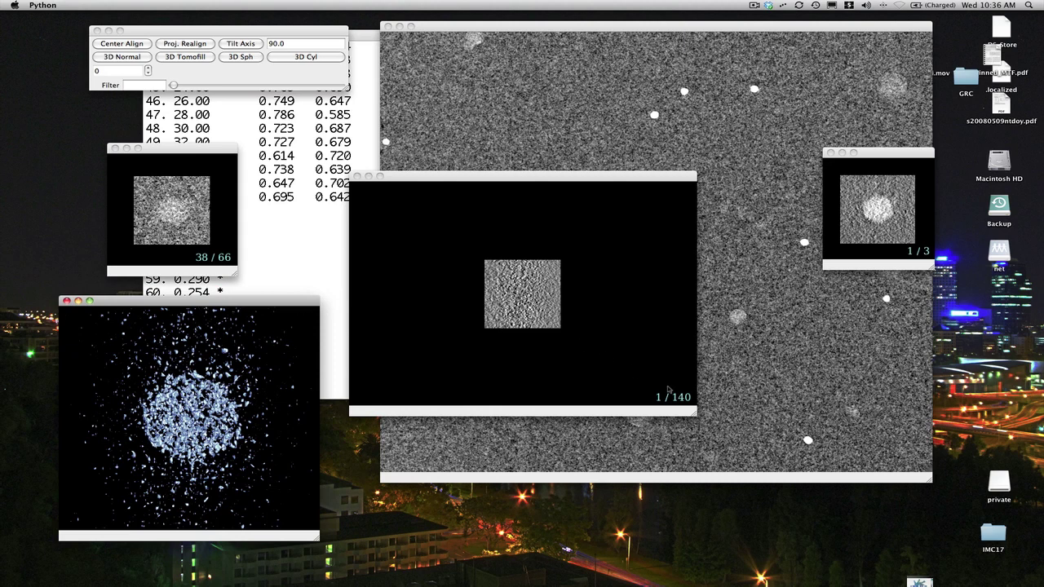
drag(695, 413, 490, 284)
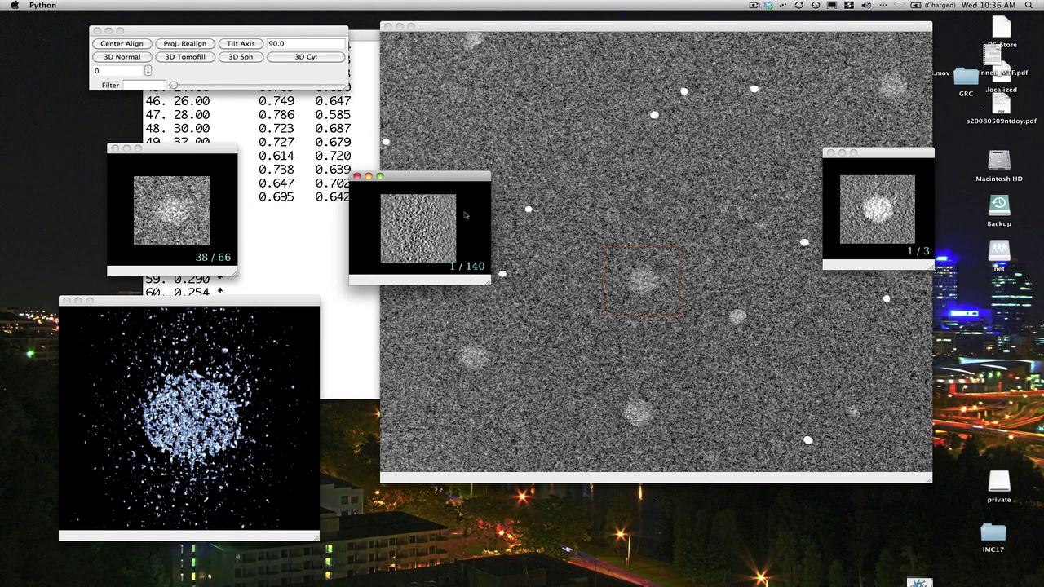
drag(465, 177, 350, 151)
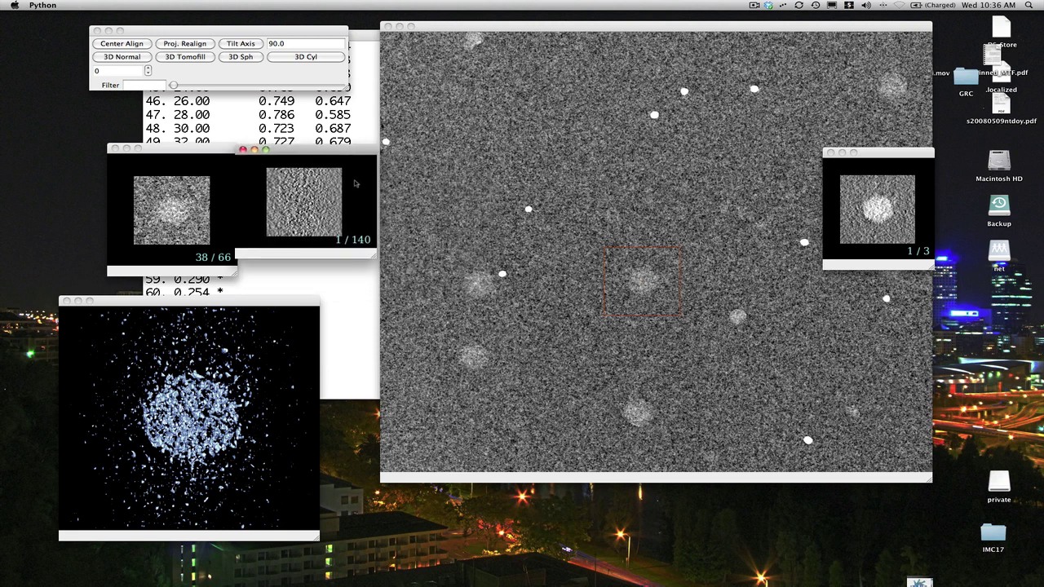
Rearrange the three-image window and the slice viewer toward the top-left, beside the particle stack
scroll(355, 184, down, 20)
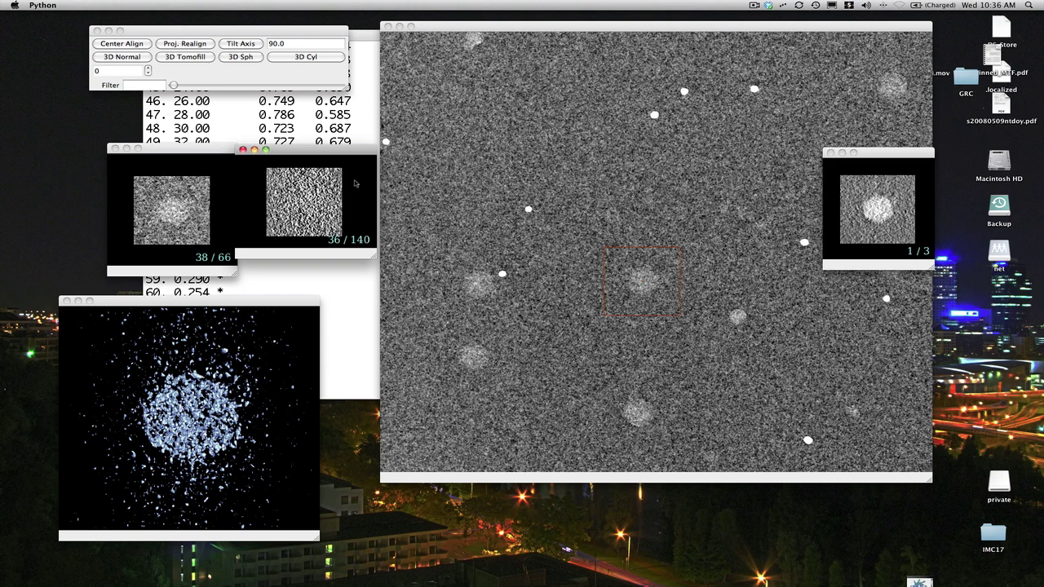
scroll(355, 184, down, 20)
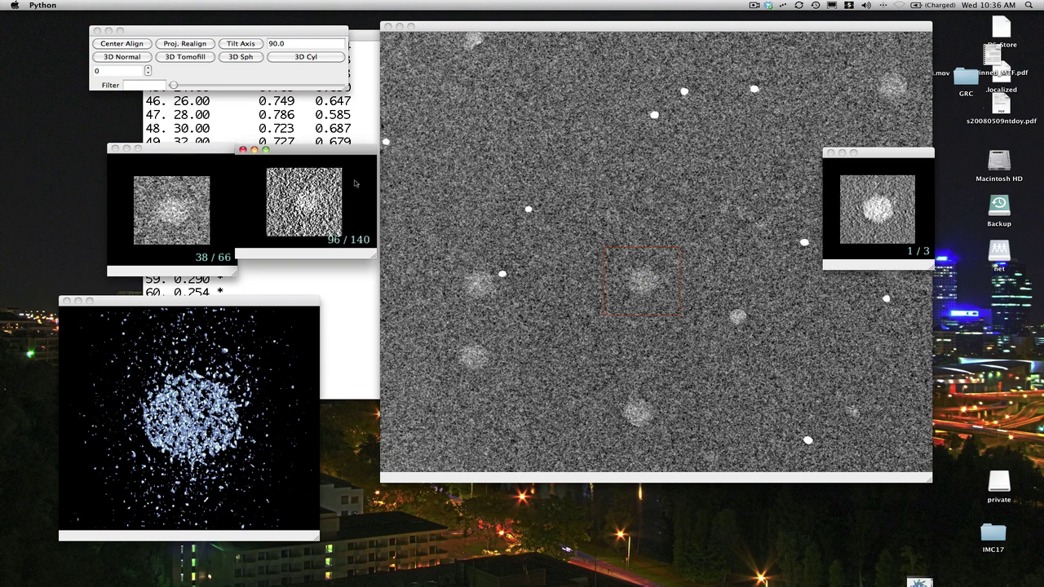
scroll(355, 183, up, 11)
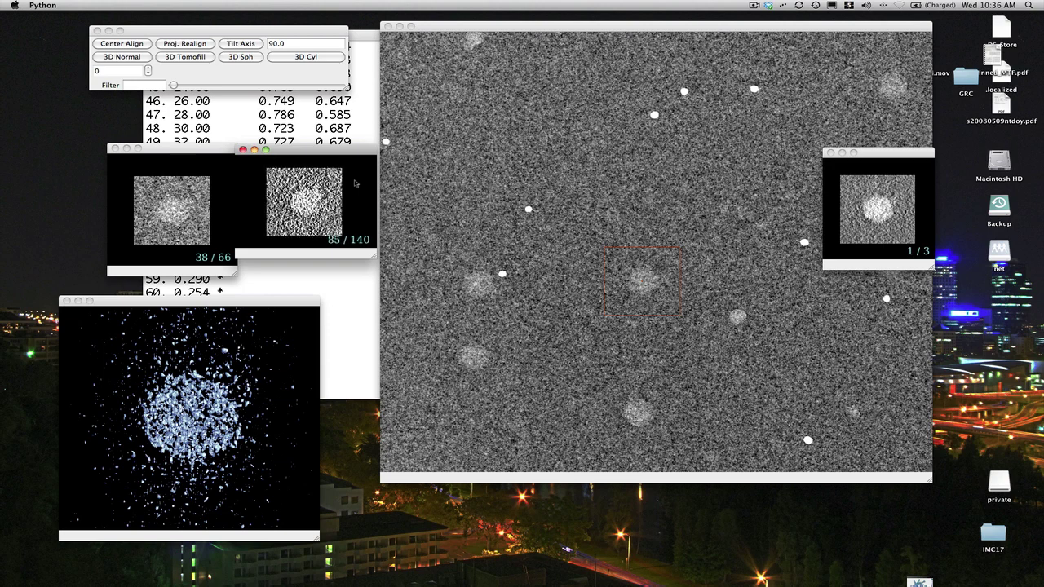
scroll(354, 184, up, 12)
drag(892, 156, 387, 204)
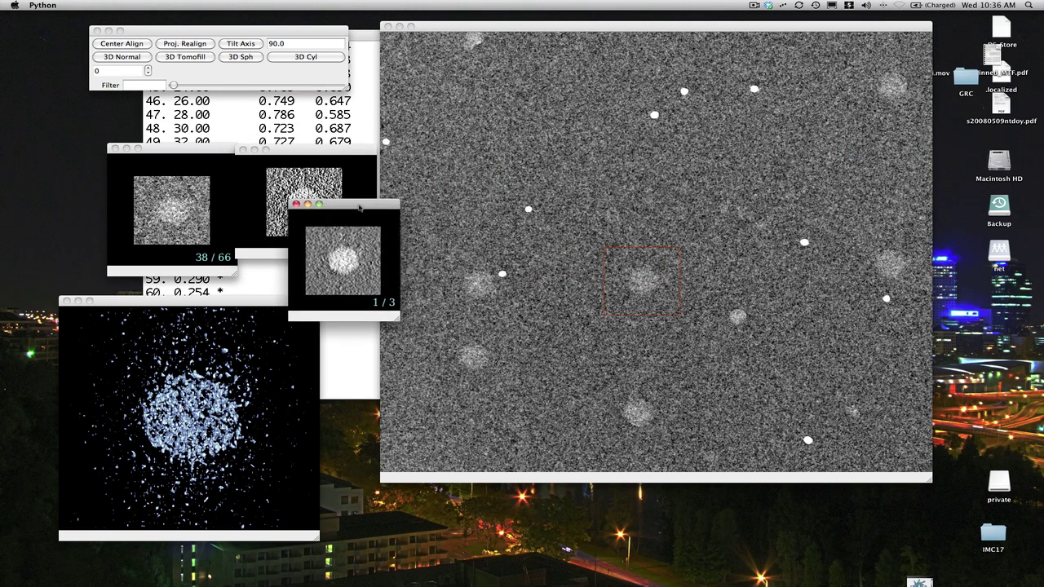
drag(360, 208, 333, 210)
drag(348, 151, 349, 104)
Flip through images 1 to 3 of the three-image stack, then raise the 3D reconstruction window
click(342, 245)
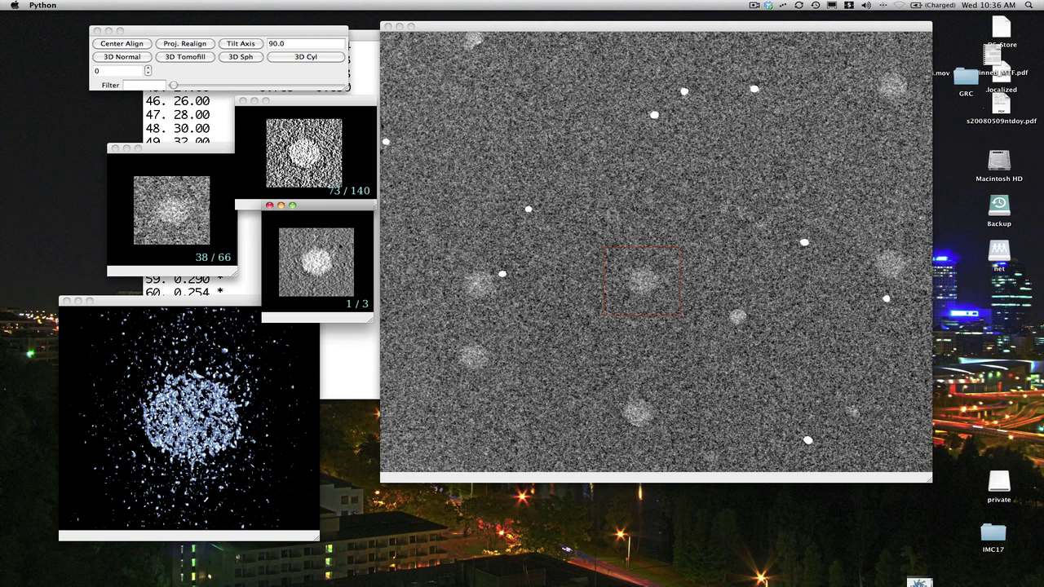
key(Up)
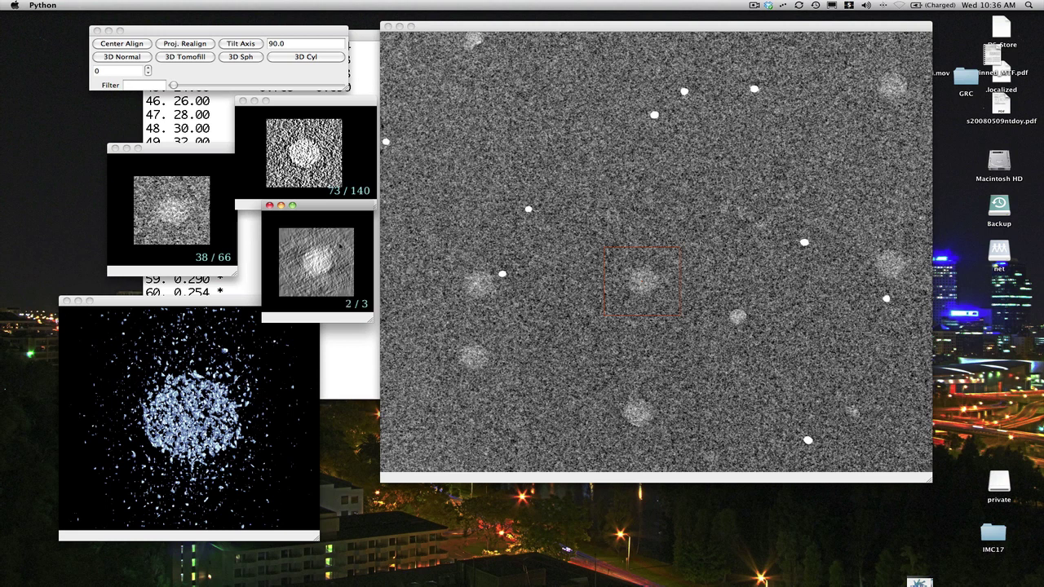
key(Up)
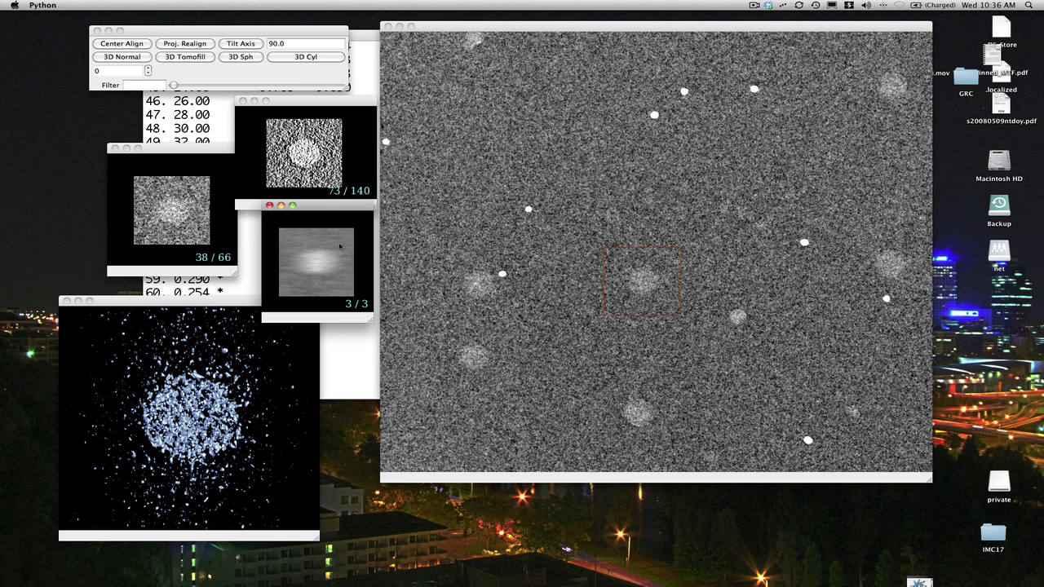
key(Down)
key(Down)
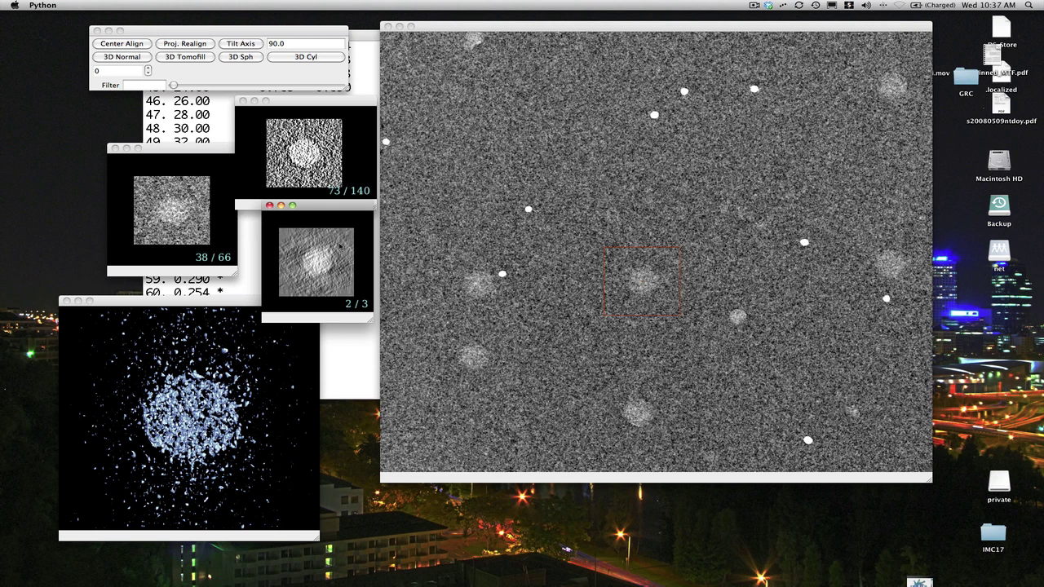
key(Up)
key(Up)
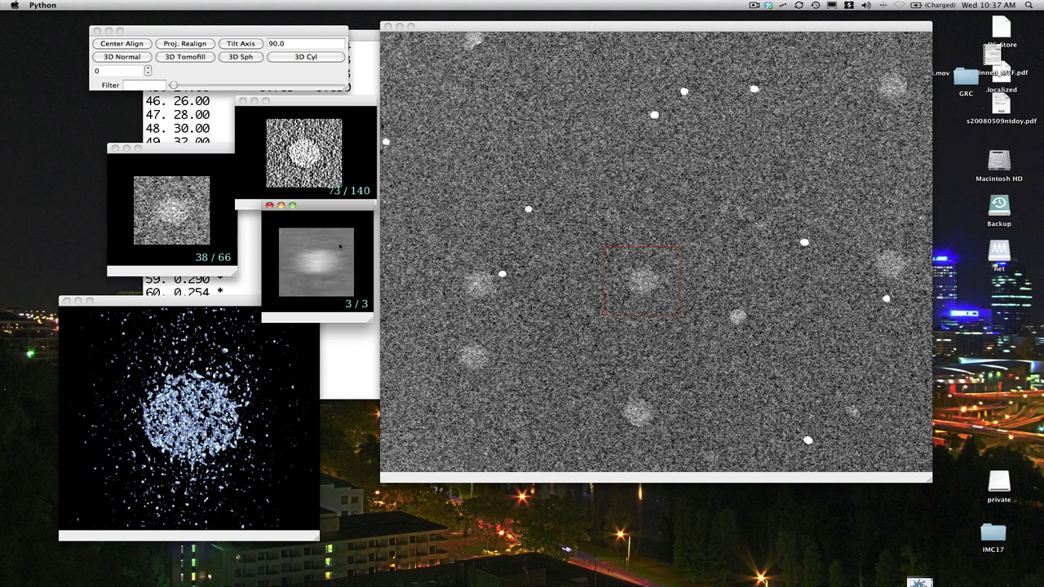
key(Down)
key(Down)
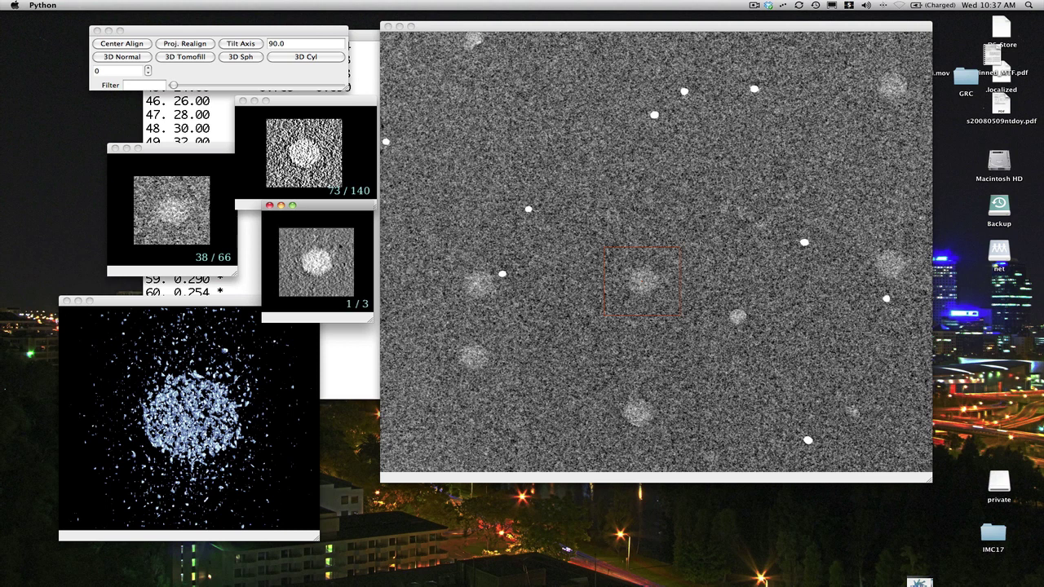
click(267, 393)
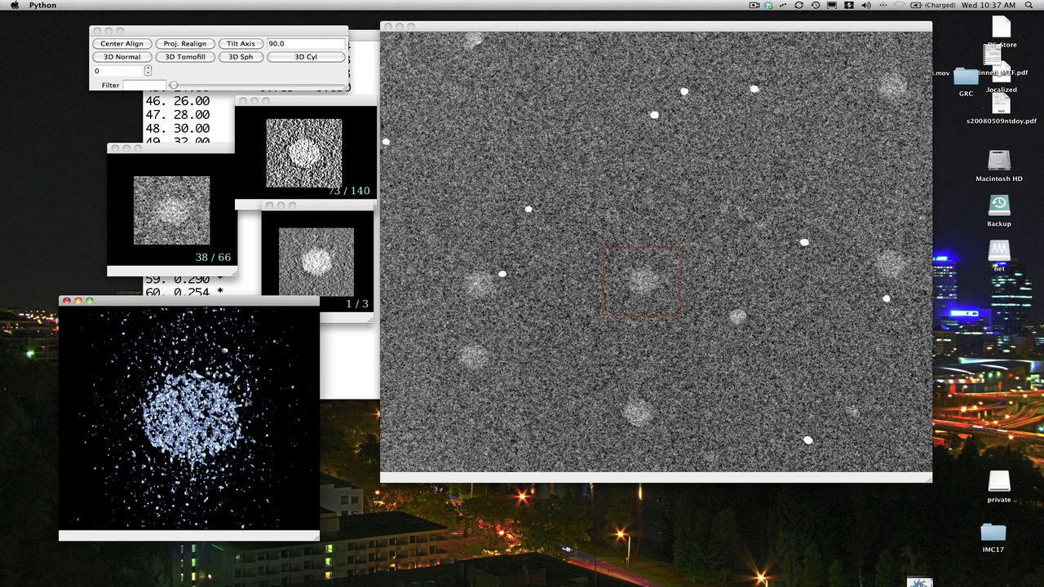
Open the isosurface inspector, lower the threshold to 0.03630, and rotate the denser blob
middle_click(249, 401)
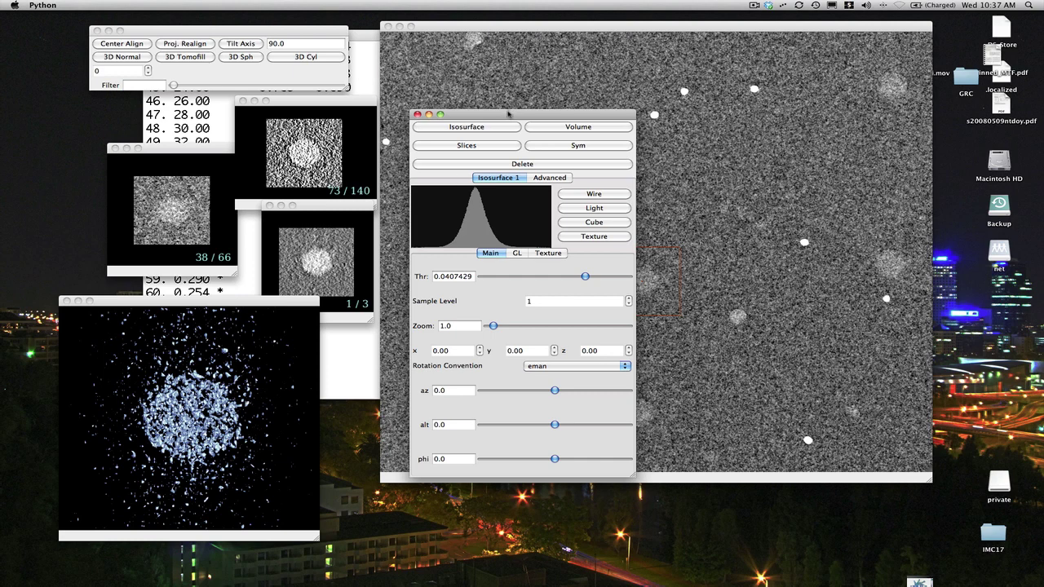
drag(508, 114, 490, 184)
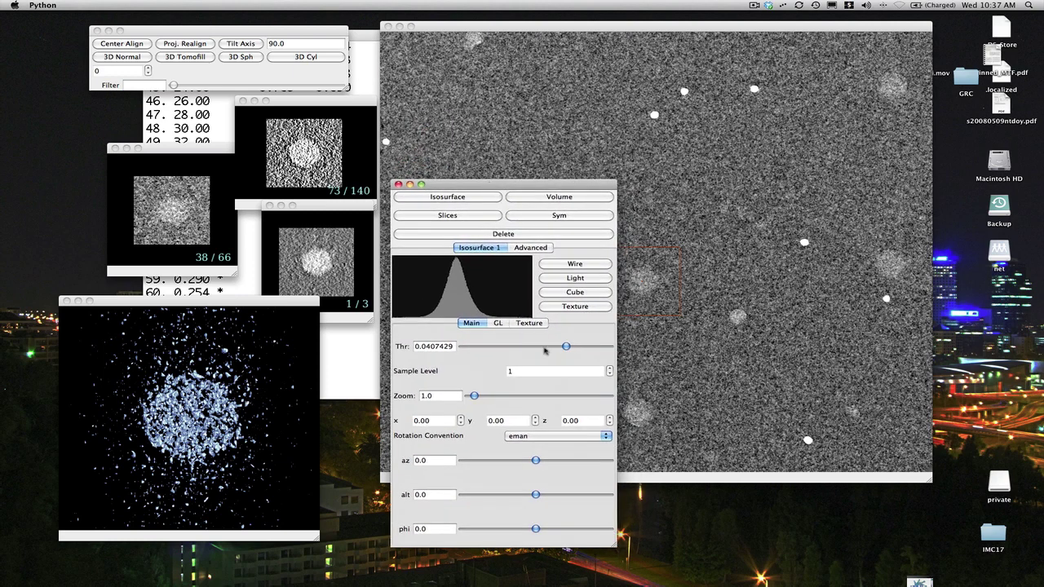
drag(569, 348, 561, 349)
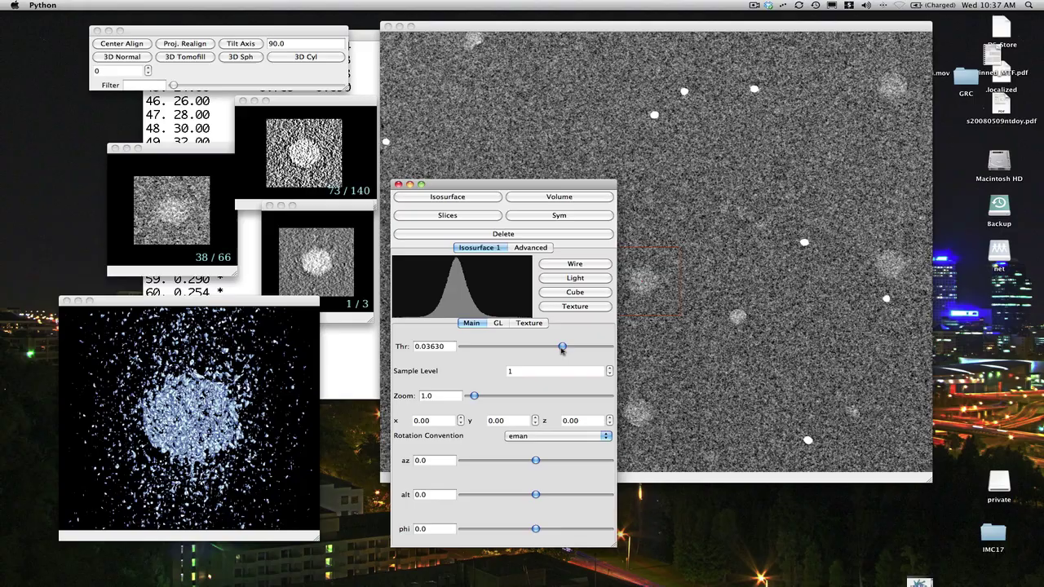
drag(189, 393, 72, 415)
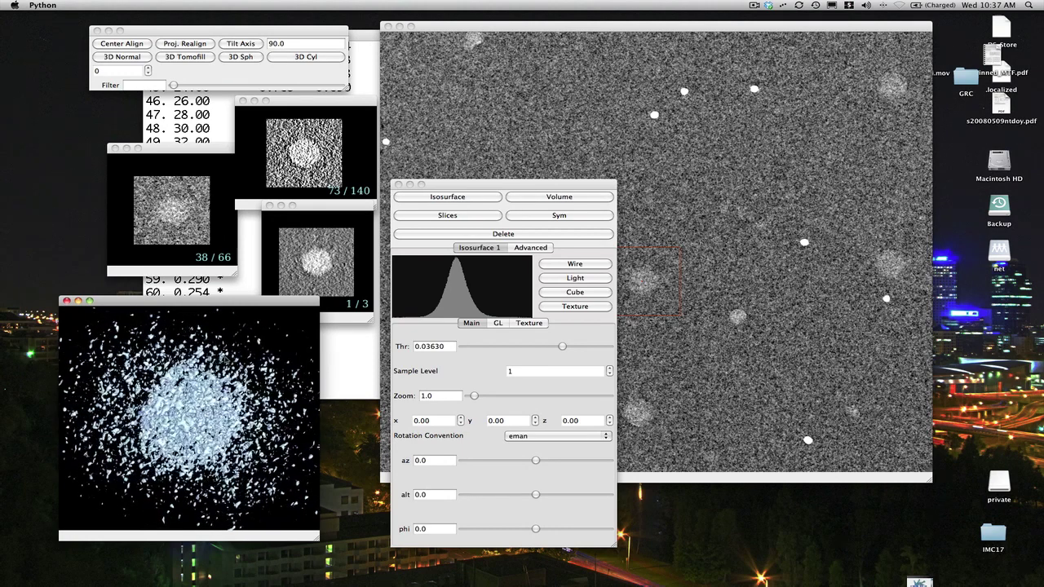
Low-pass filter the reconstruction at 0.11196, rotate the smoothed blob, and show stack image 3/3
drag(293, 377, 231, 349)
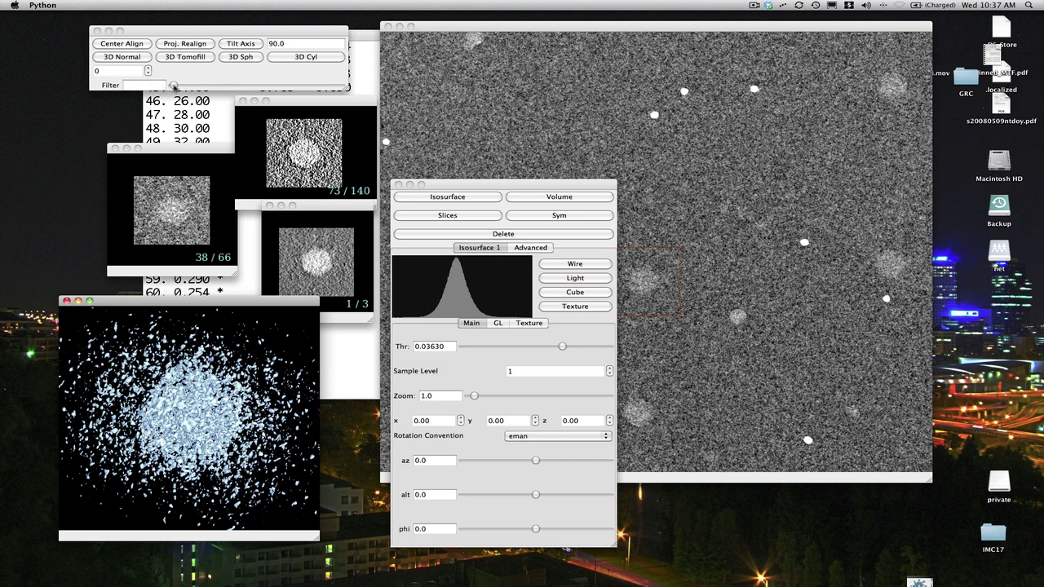
drag(173, 85, 211, 85)
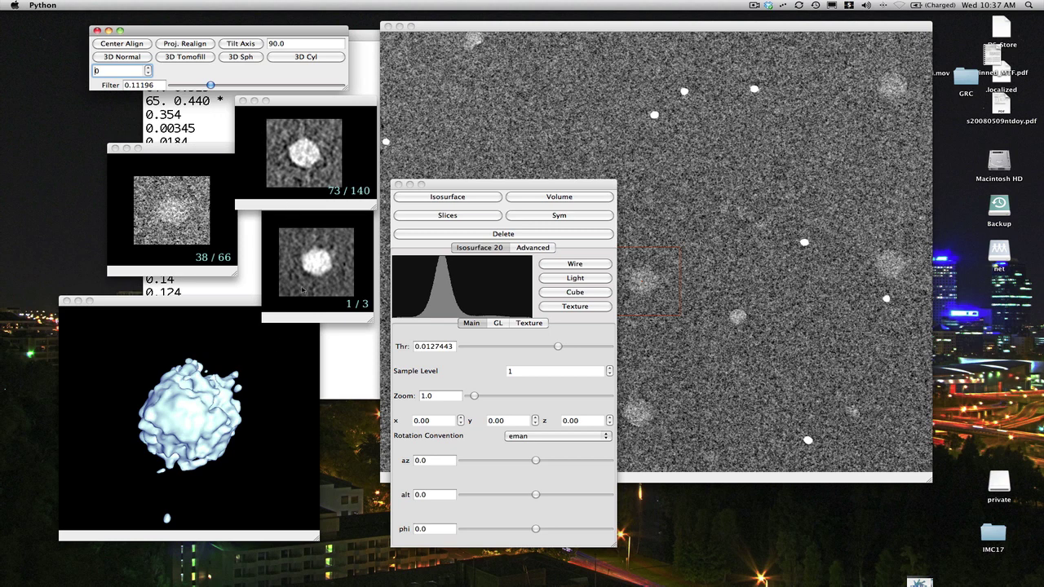
drag(253, 412, 237, 389)
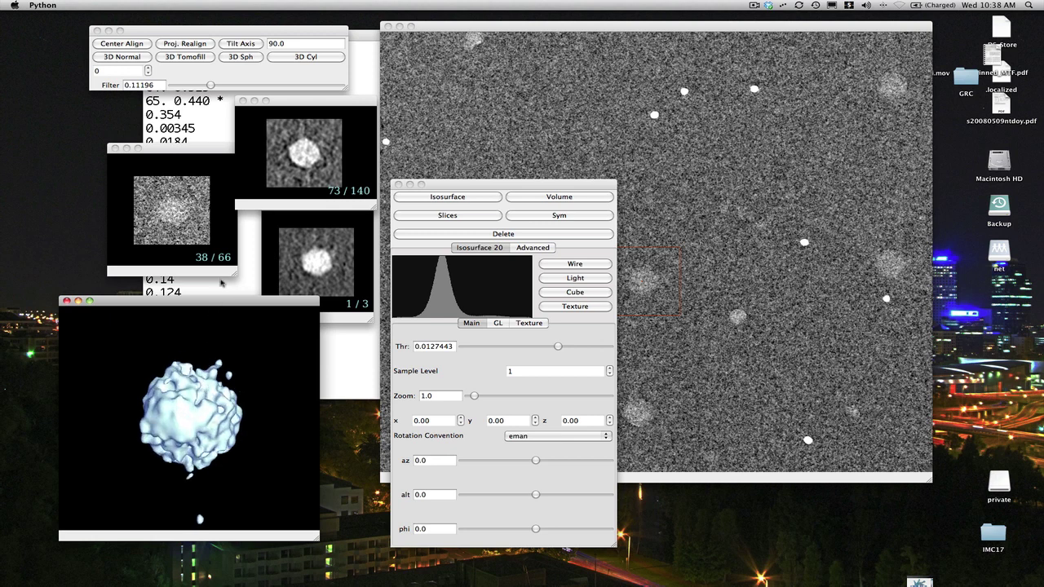
click(347, 263)
key(Up)
key(Up)
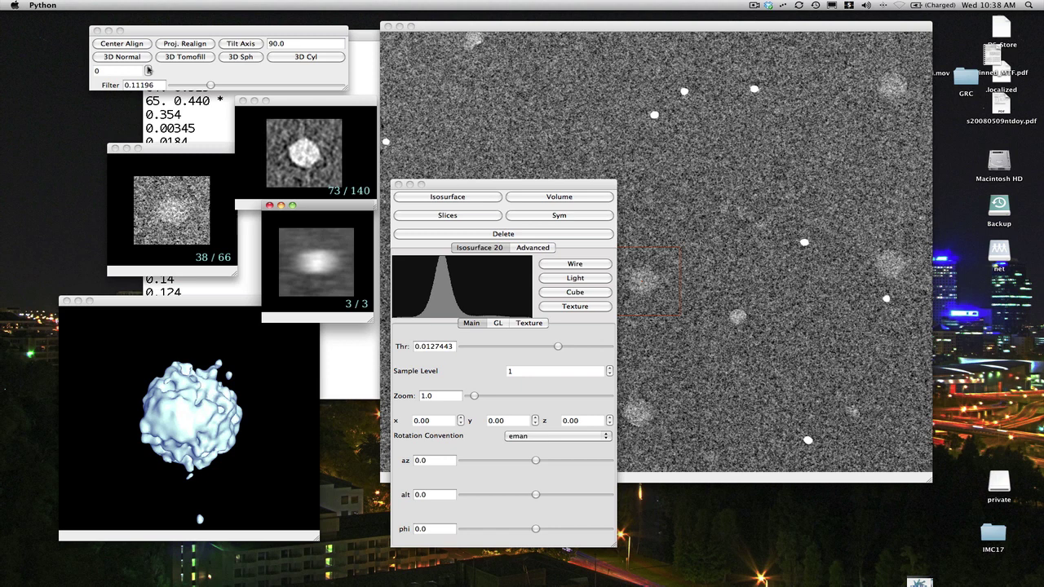
Set the particle number to 2 and run a 3D Normal reconstruction of it
click(148, 71)
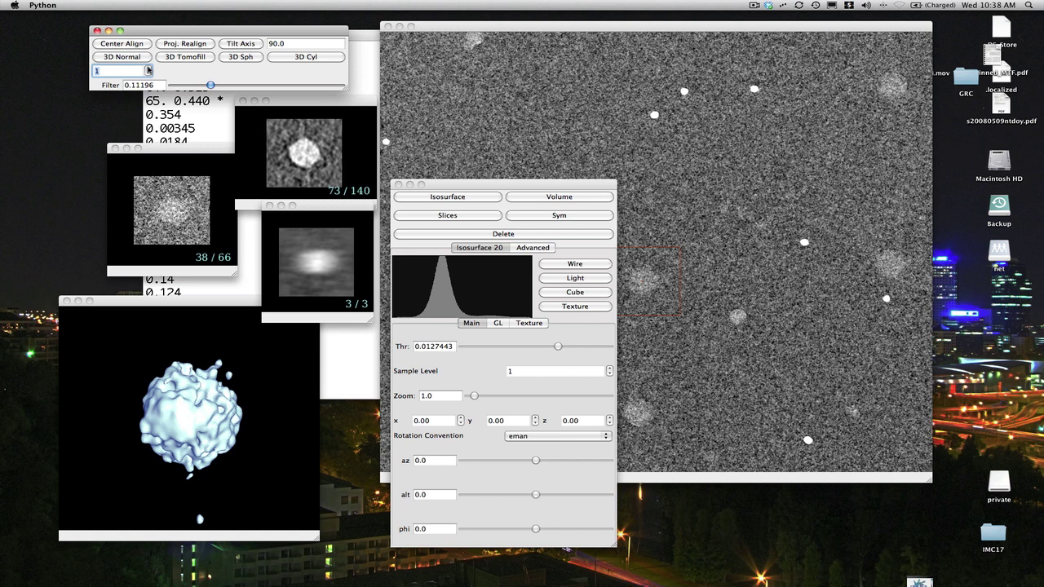
click(148, 69)
click(129, 59)
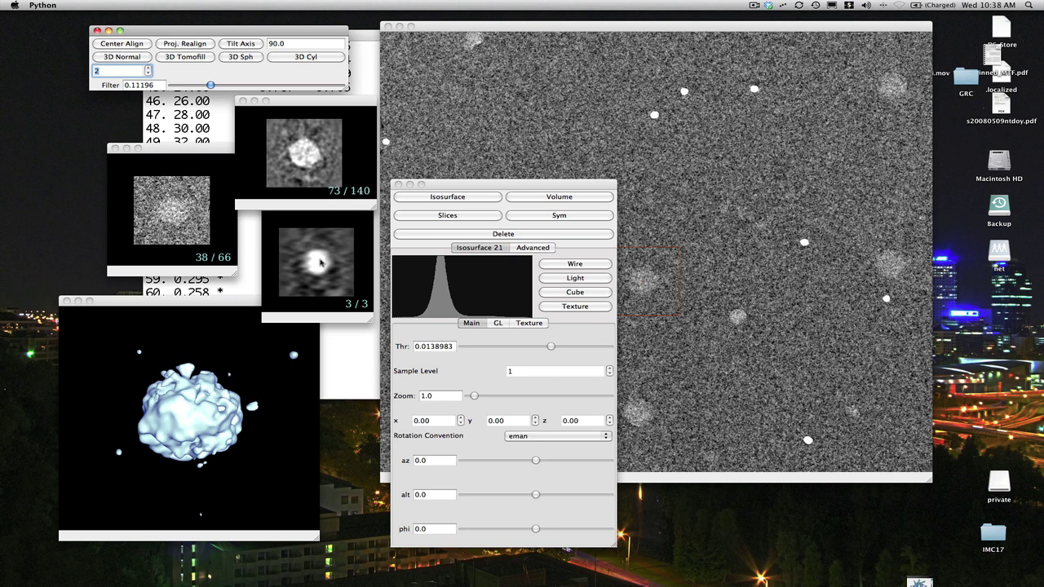
Flip back and forth through the three slices of the new reconstruction
click(324, 262)
key(Down)
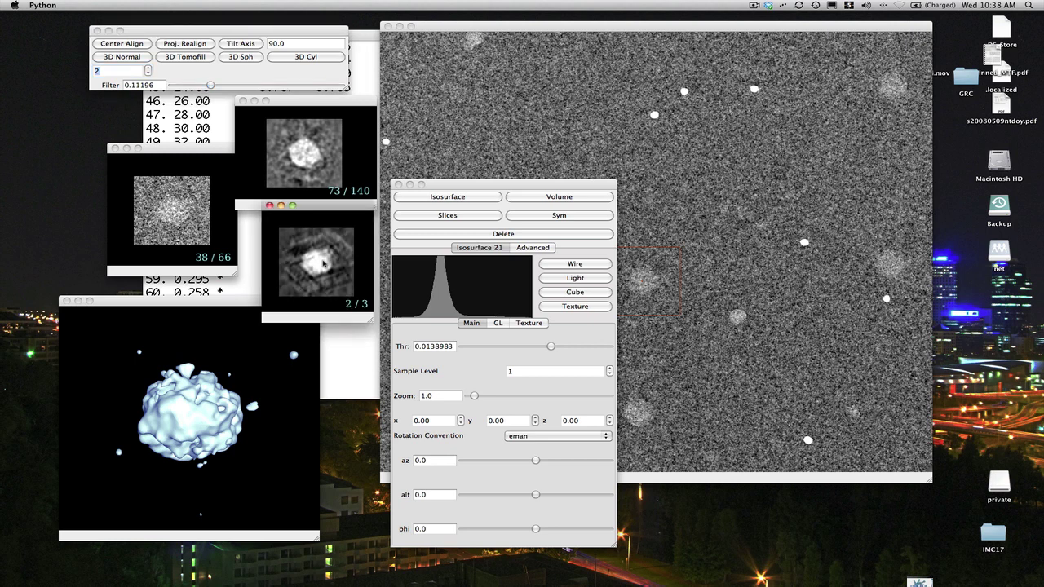
key(Up)
key(Down)
key(Down)
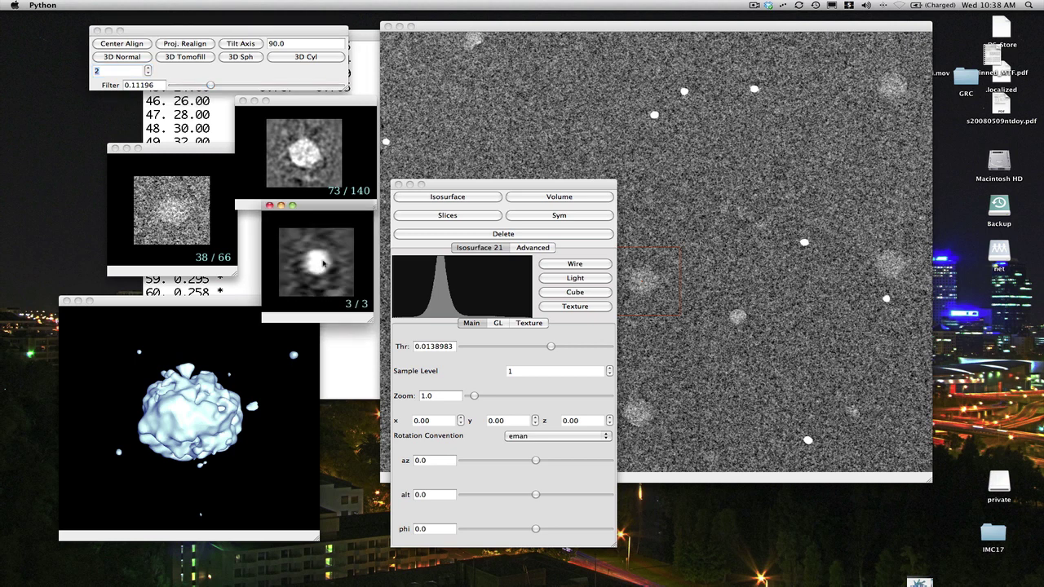
key(Up)
key(Down)
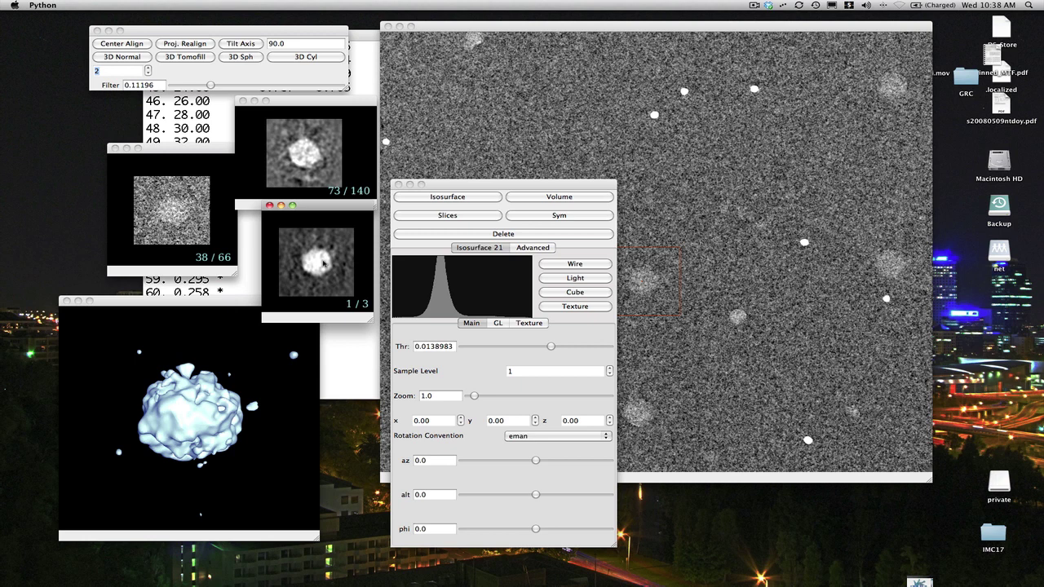
Rotate the new isosurface, shift its window lower, and bring the Terminal log forward
click(228, 326)
drag(228, 326, 222, 365)
drag(262, 304, 259, 335)
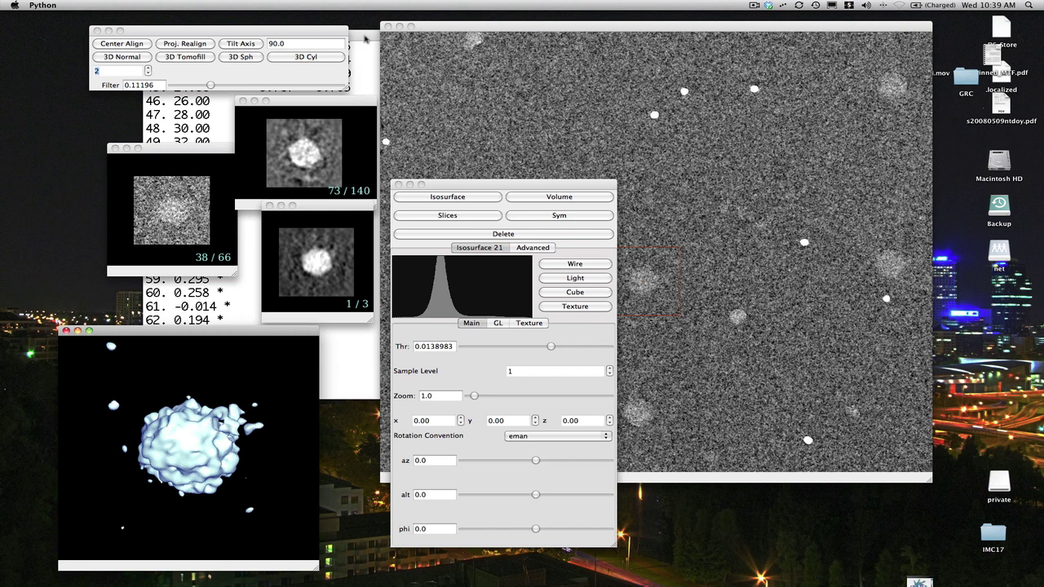
click(366, 38)
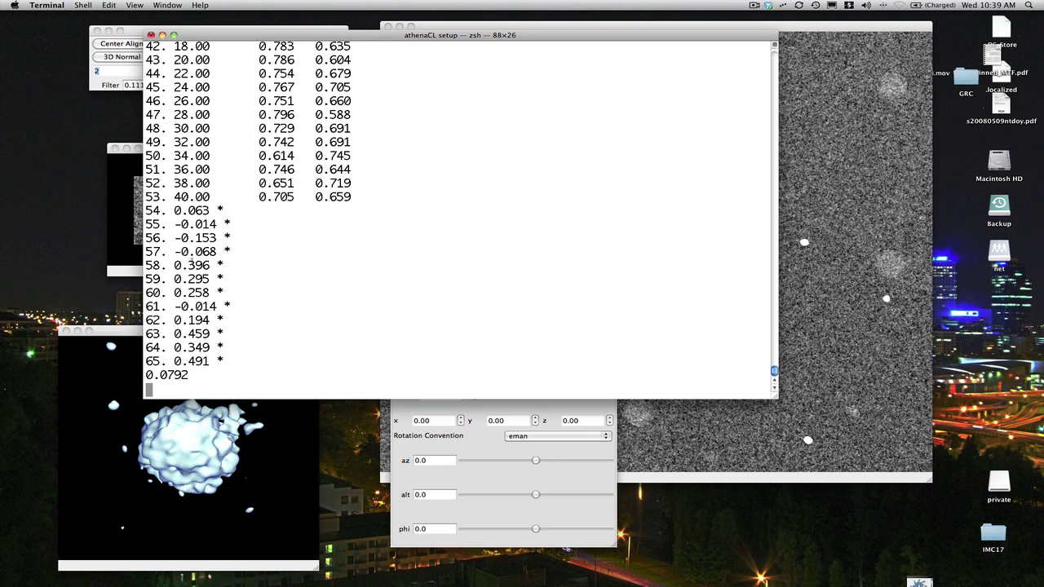
Bring the tilt image, isosurface panel, 38/66 window and all EMAN2 windows in front of Terminal
click(488, 28)
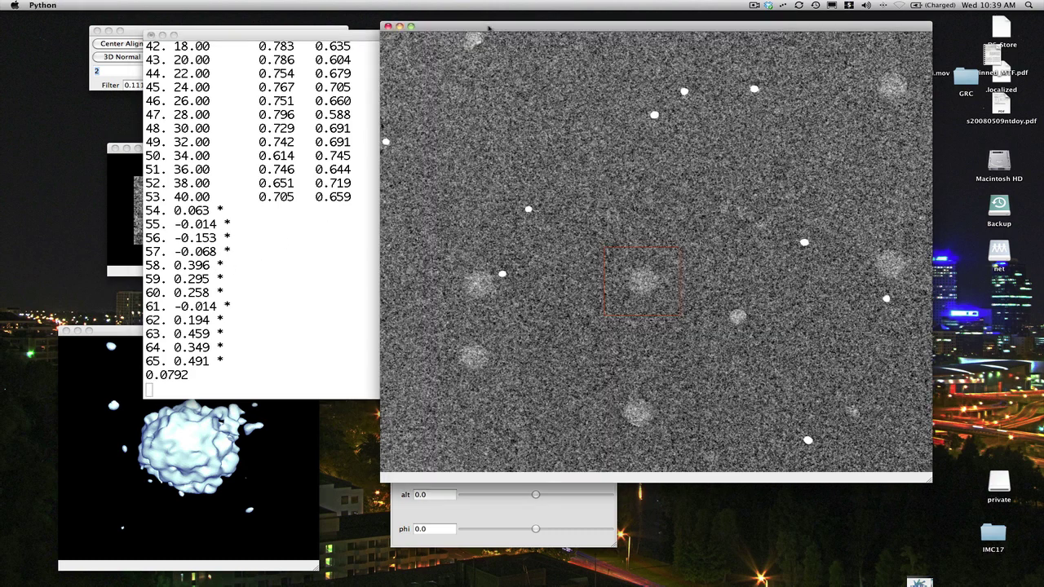
click(485, 504)
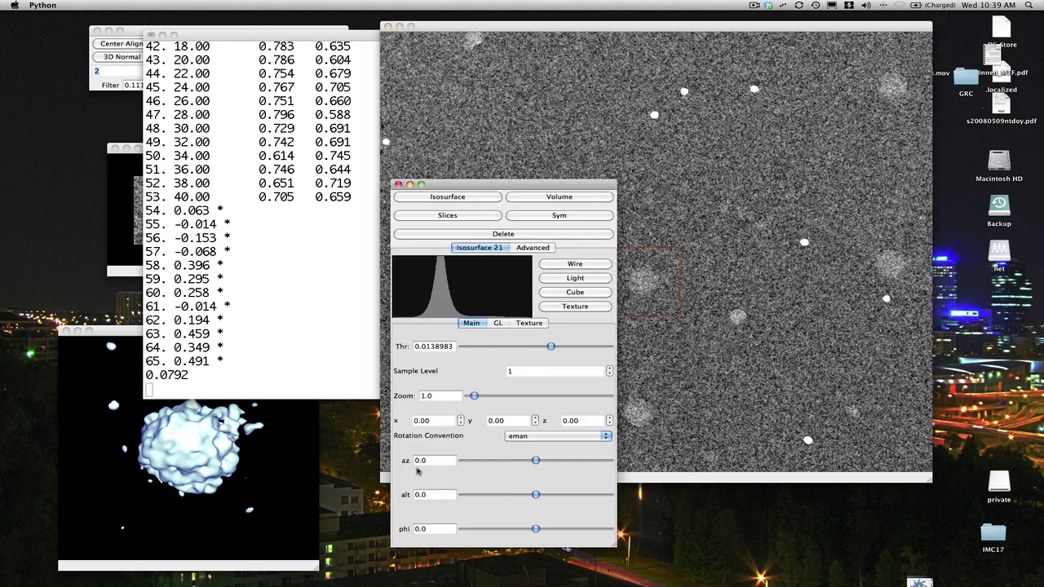
click(123, 275)
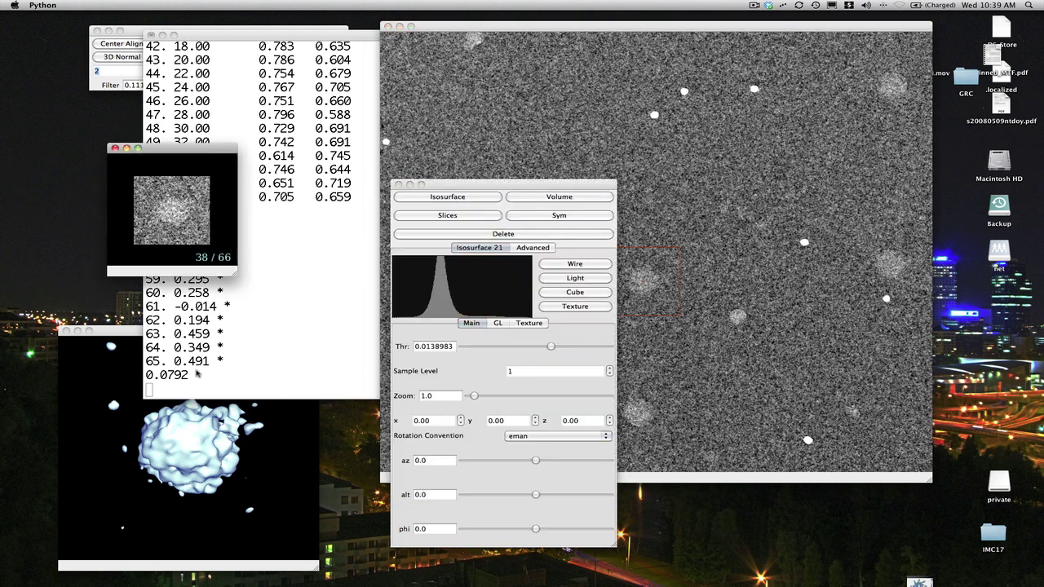
mouse_move(5, 471)
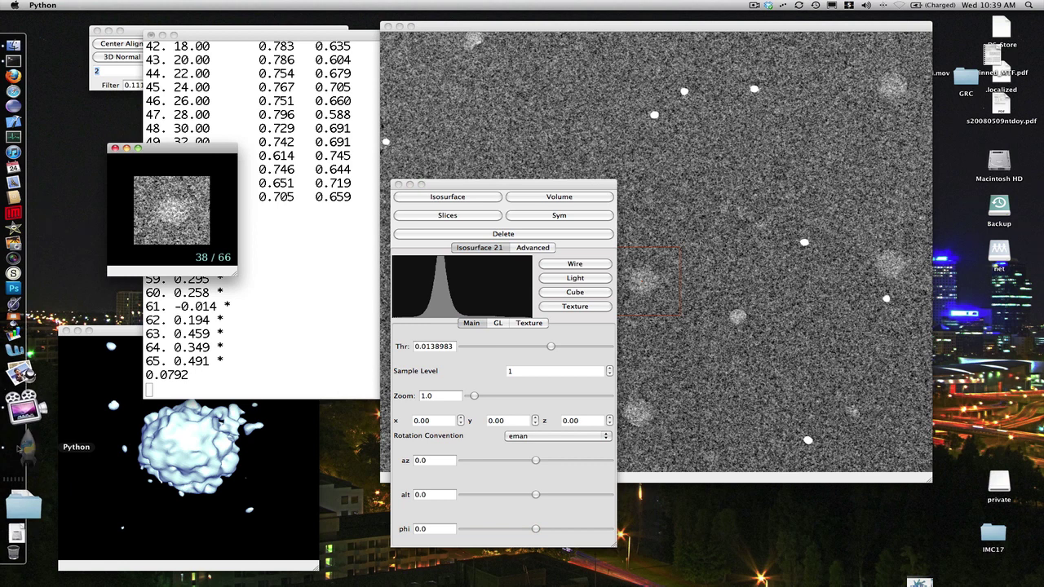
click(7, 490)
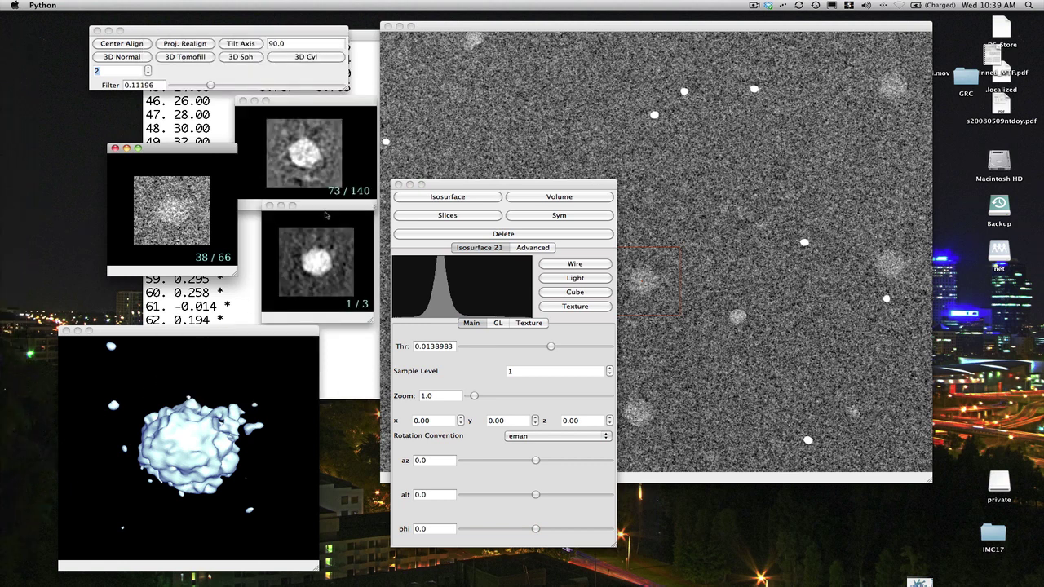
Show the 1 / 3 image's Fourier amplitudes with auto contrast applied
click(325, 215)
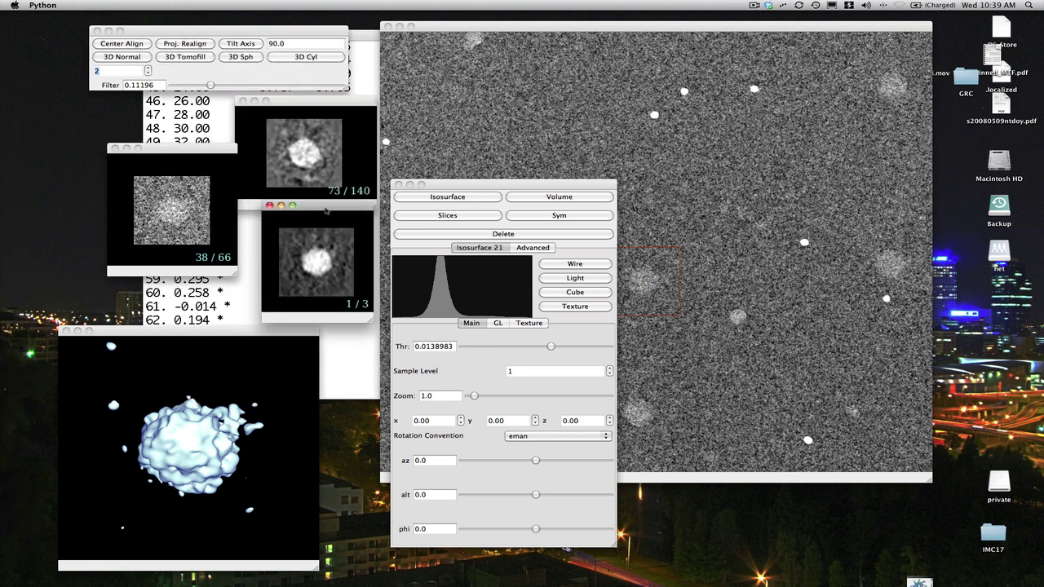
middle_click(332, 285)
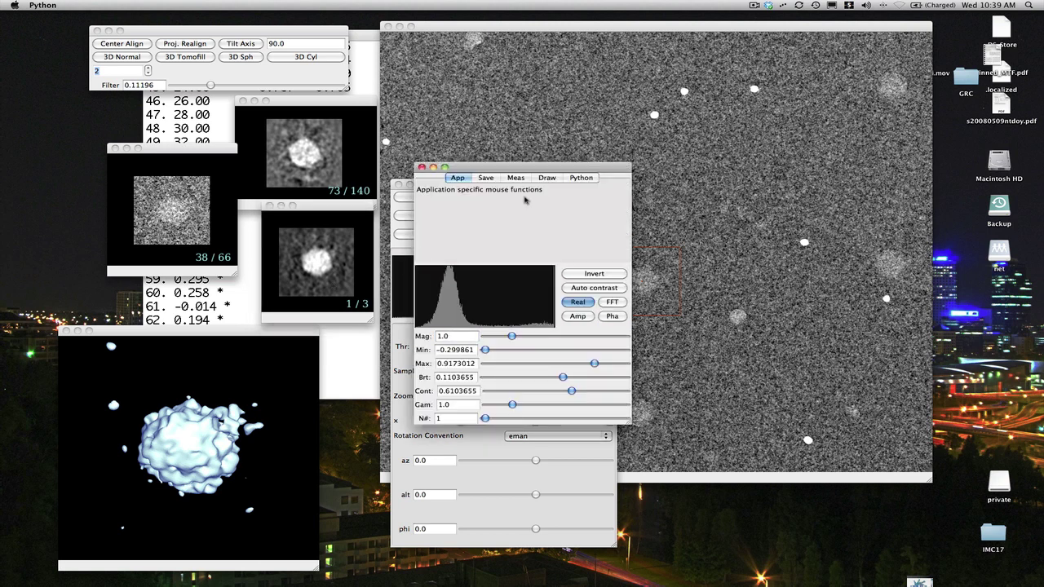
click(578, 316)
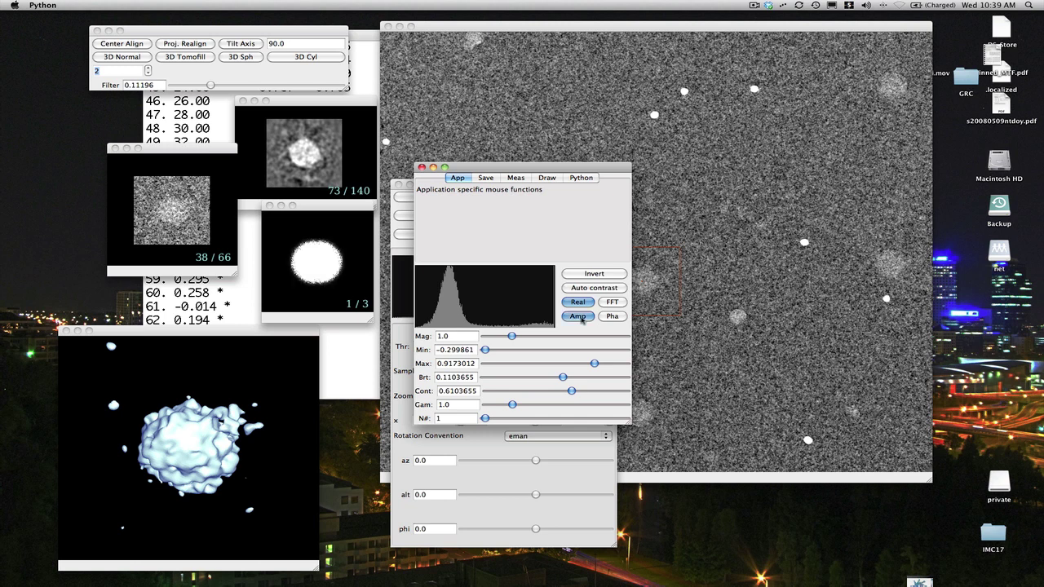
click(595, 289)
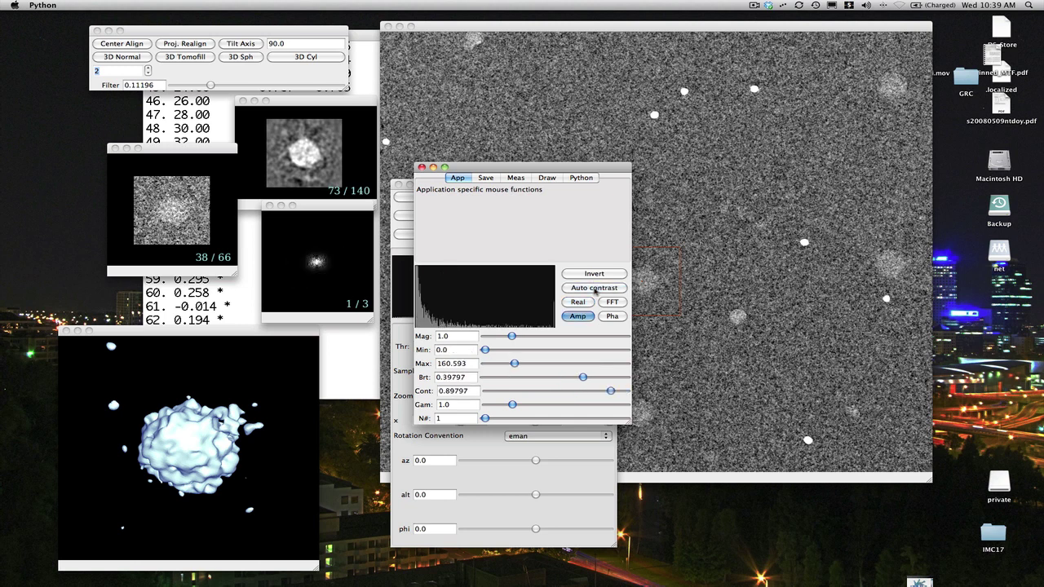
Step through the three Fourier amplitude slices and settle on slice 2 of 3
click(358, 280)
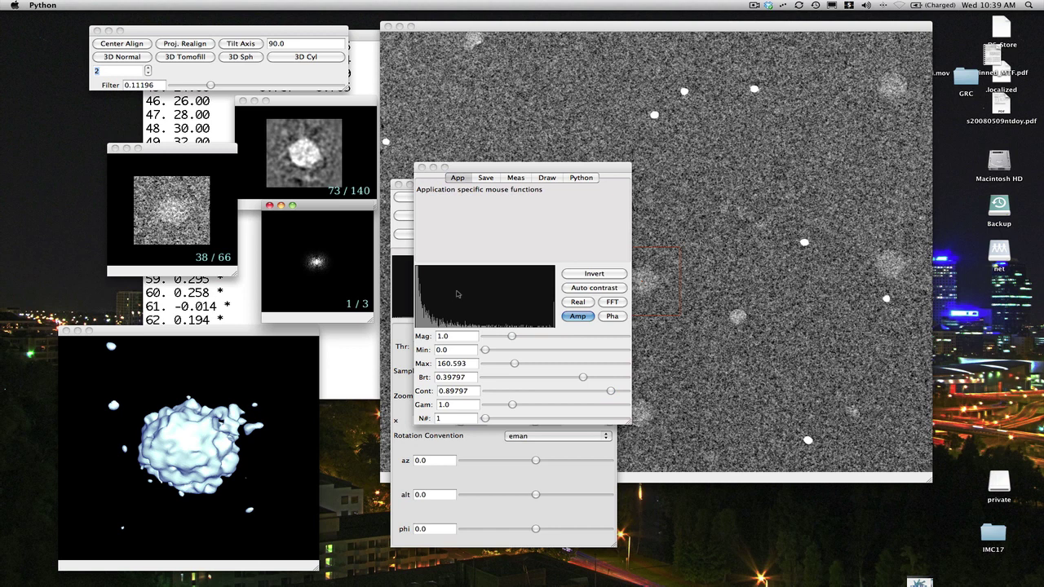
key(Up)
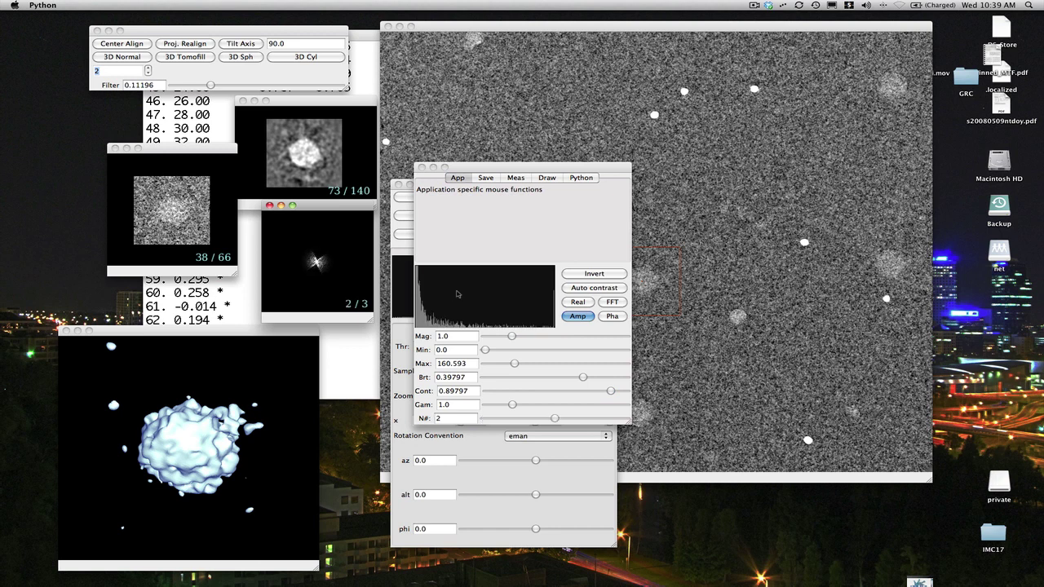
key(Up)
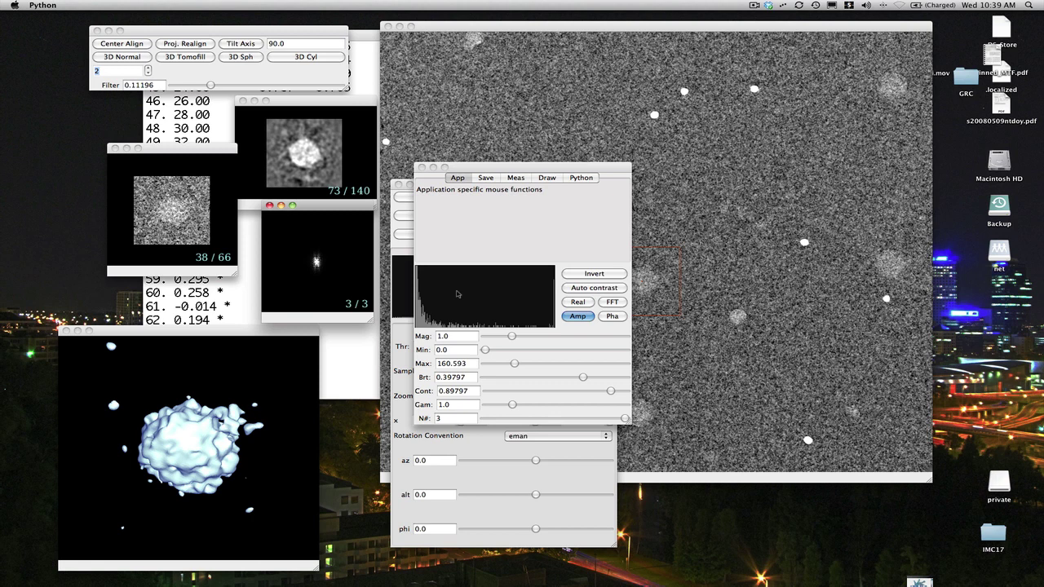
key(Down)
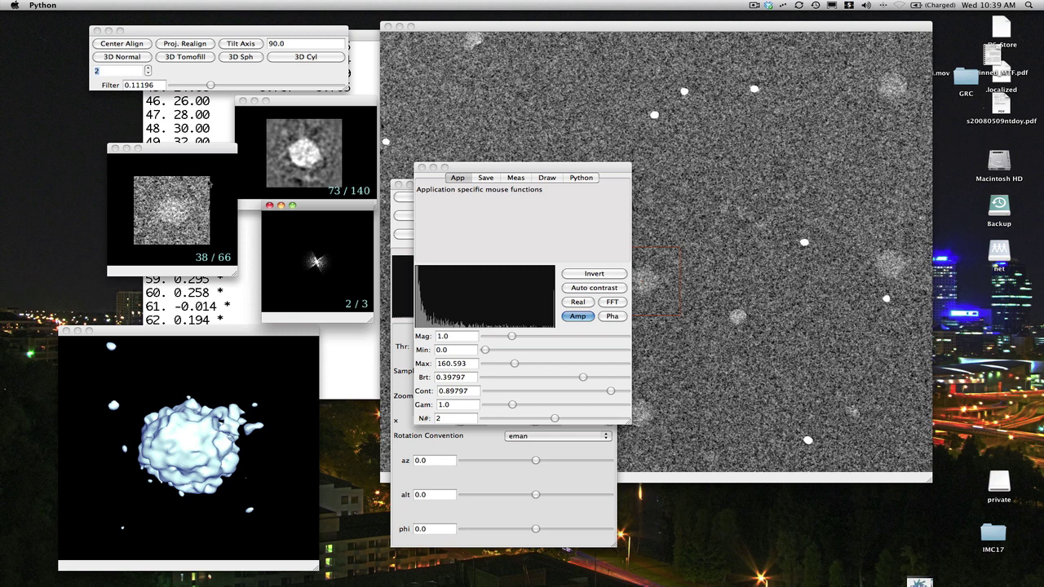
Lower the spin box value, rerun 3D Normal reconstruction, and rotate the new isosurface
click(148, 74)
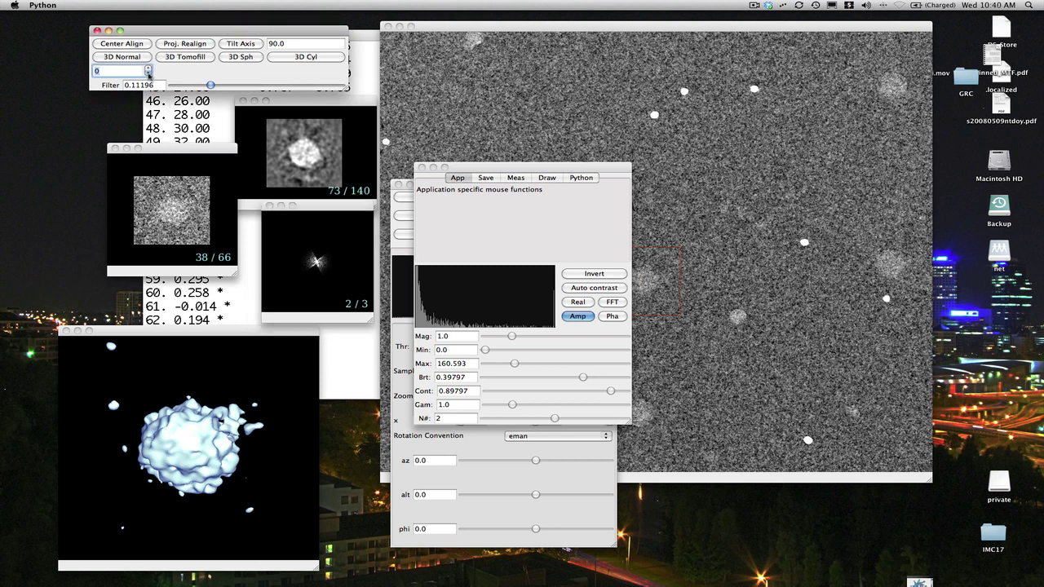
click(132, 57)
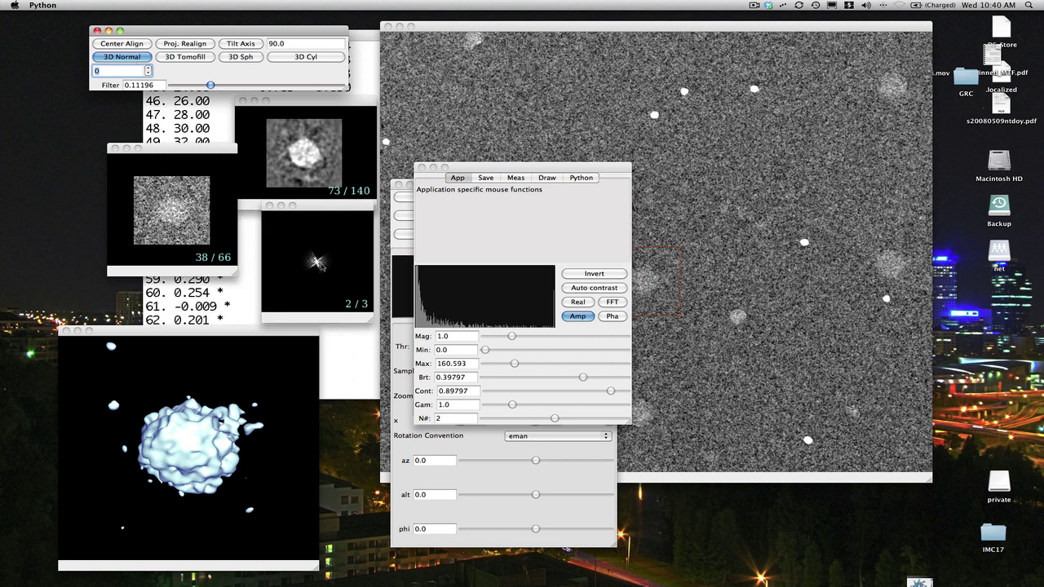
click(325, 275)
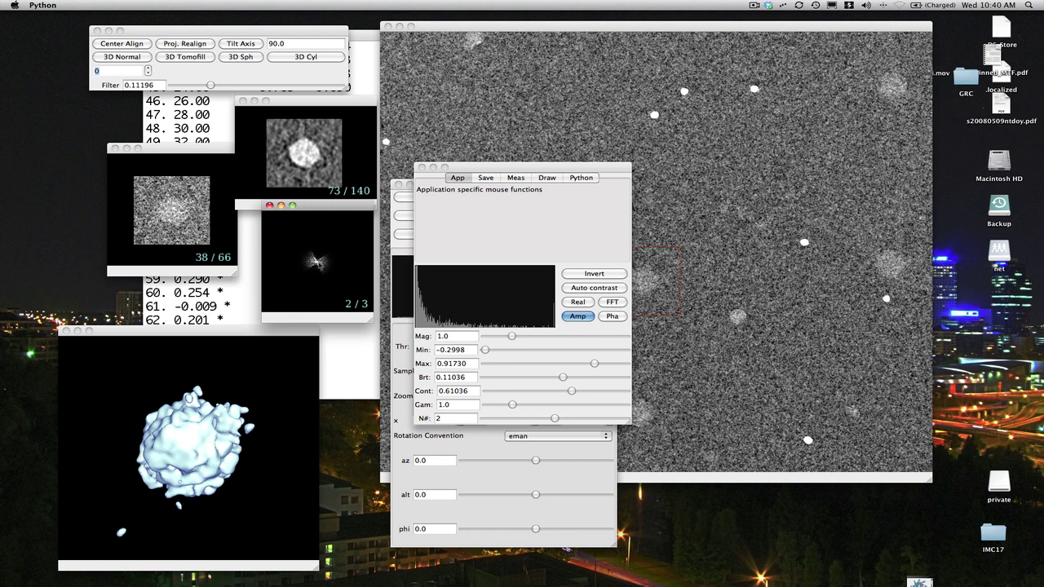
drag(232, 463, 166, 436)
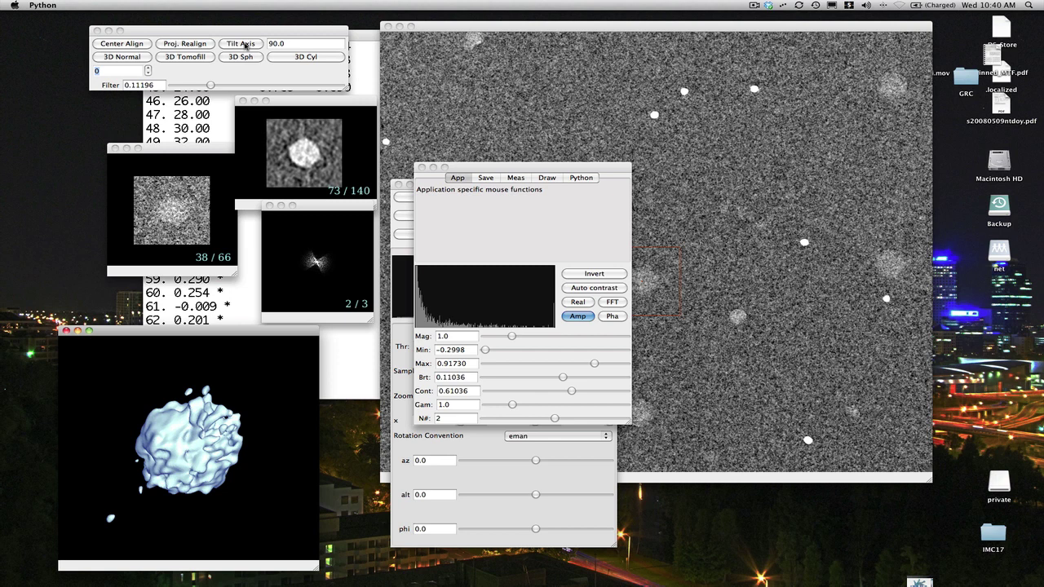
click(243, 45)
Browse the tilt-series micrograph and box the bright particle cluster
click(565, 30)
key(Down)
key(Down)
key(Down)
key(Down)
key(Down)
key(Down)
key(Down)
key(Down)
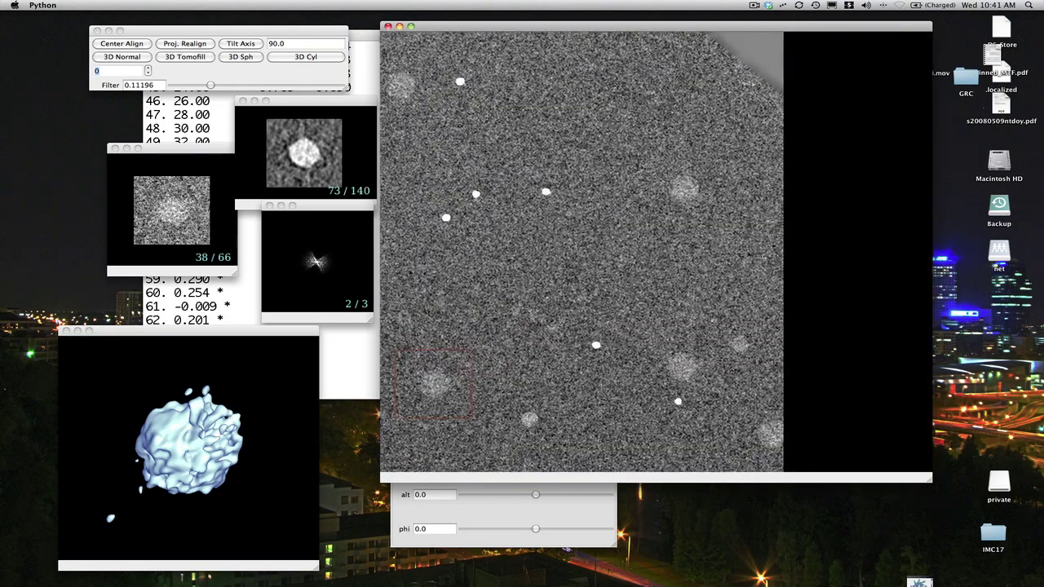
key(Down)
key(Down)
key(Down)
key(Down)
key(Down)
key(Down)
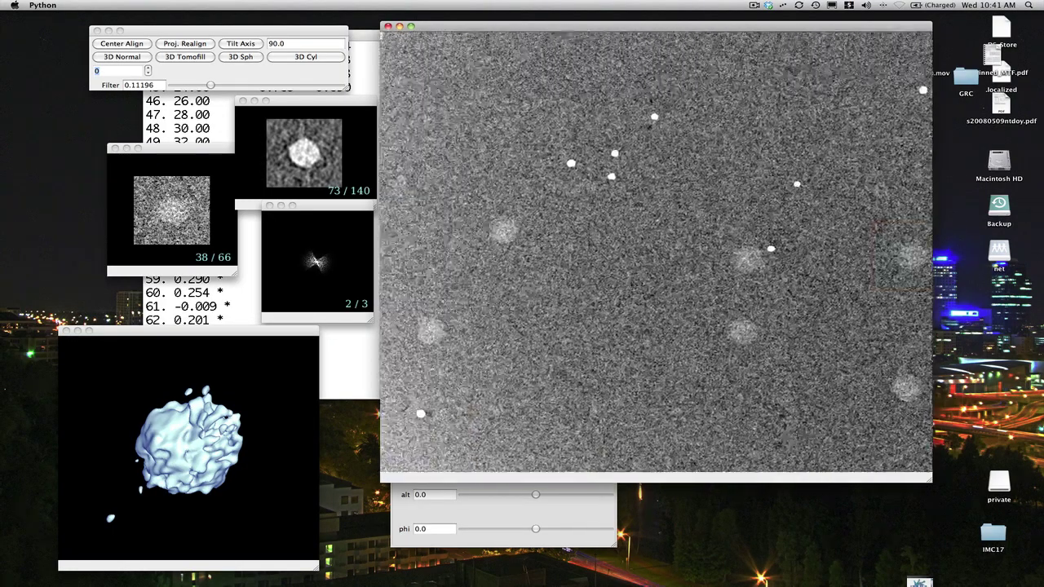
key(Down)
key(Down)
key(Down)
key(Down)
key(Down)
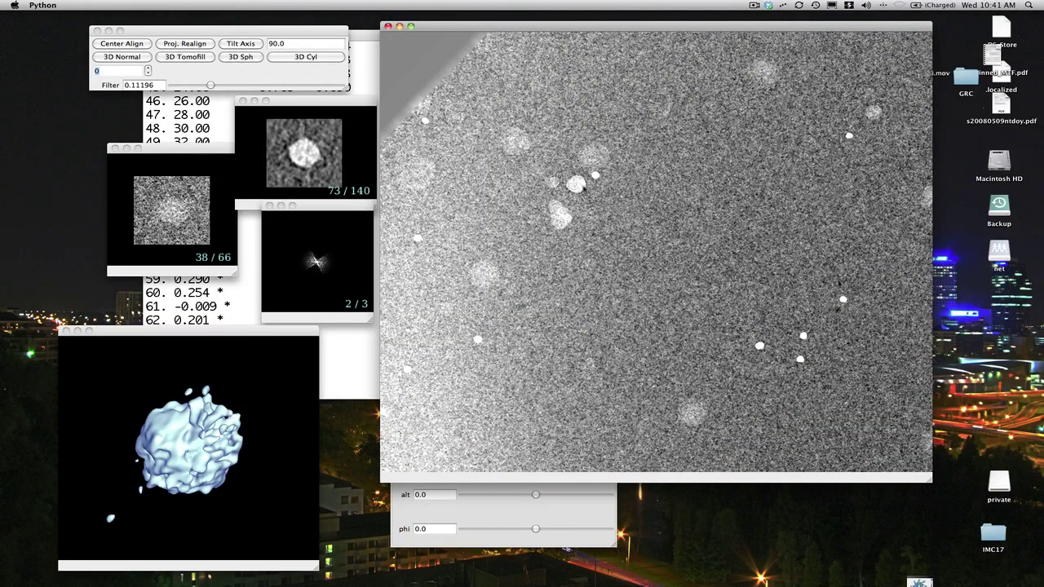
click(574, 183)
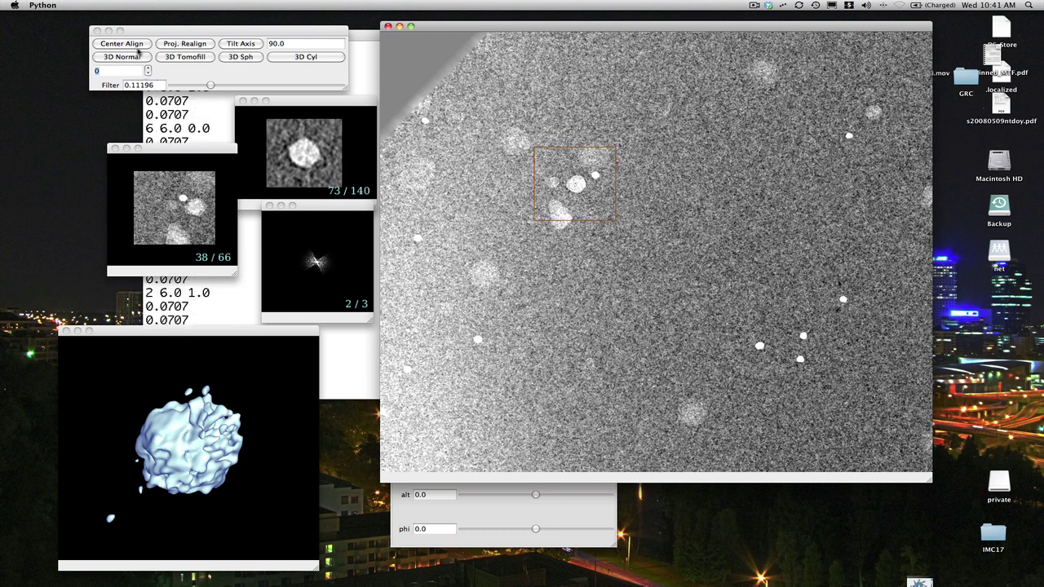
Center-align the new particle and browse the aligned stack to image 22 of 66
click(137, 46)
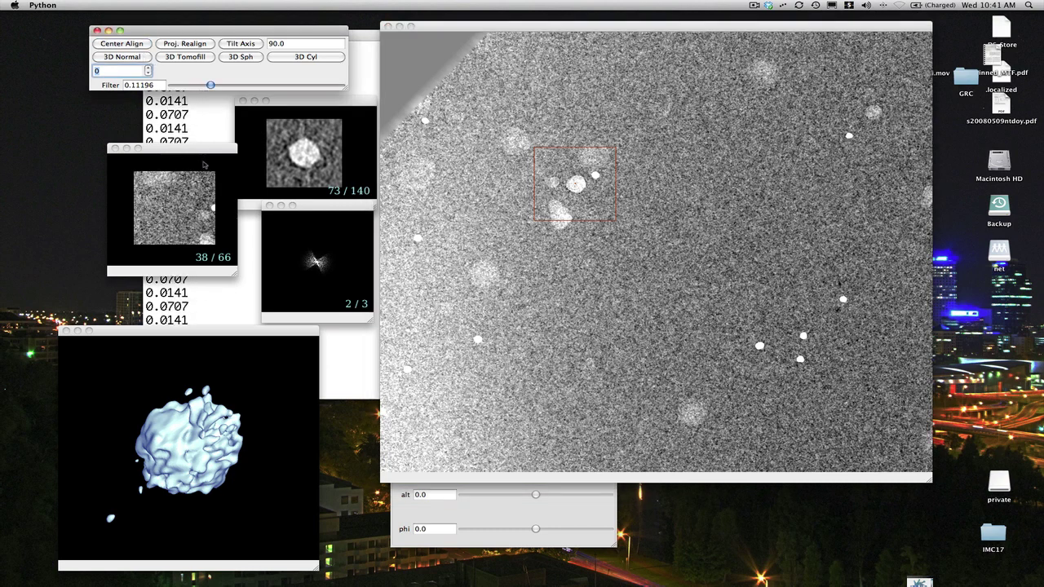
click(226, 188)
key(Up)
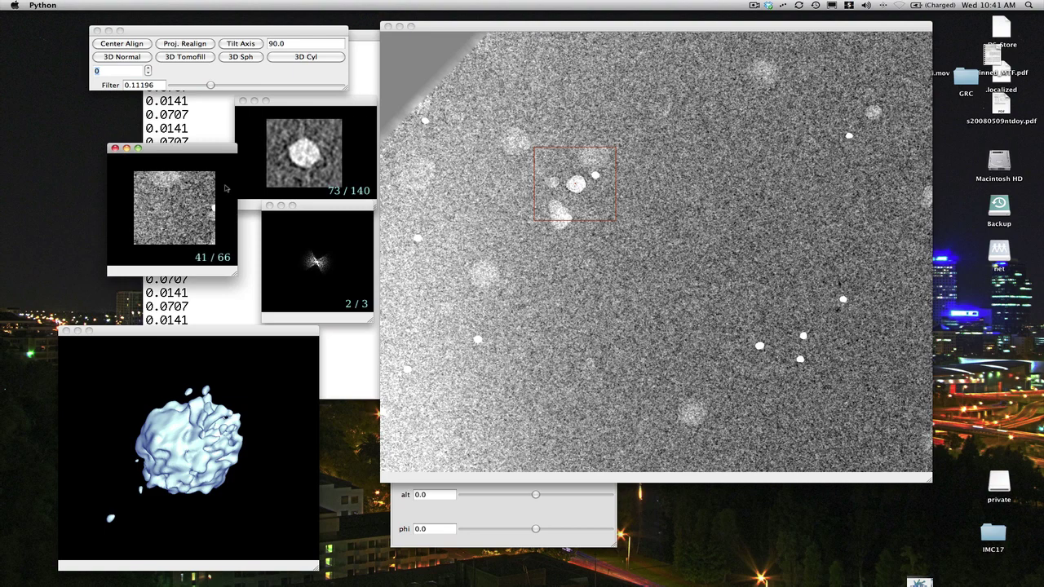
key(Down)
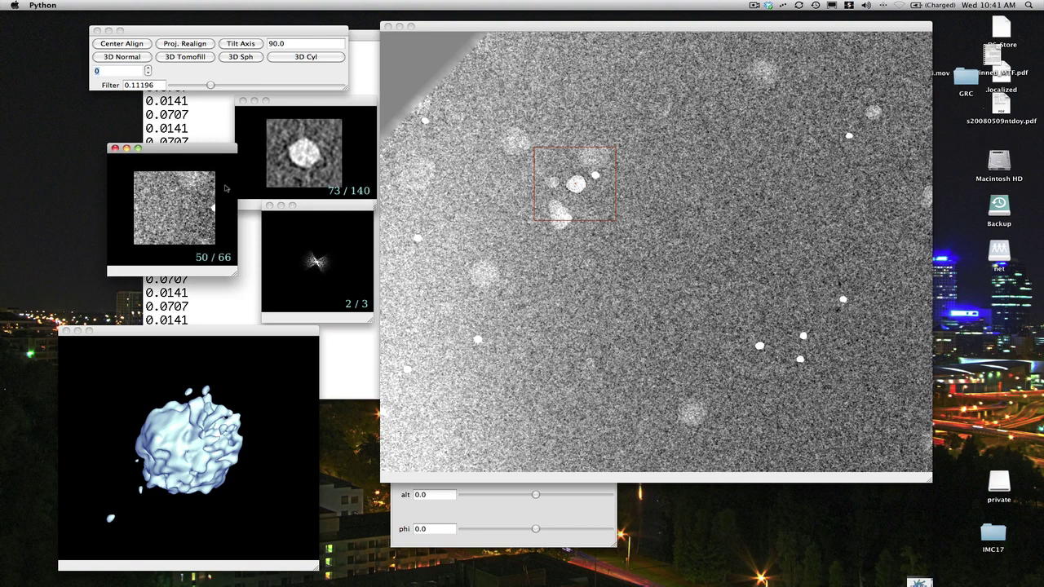
key(Down)
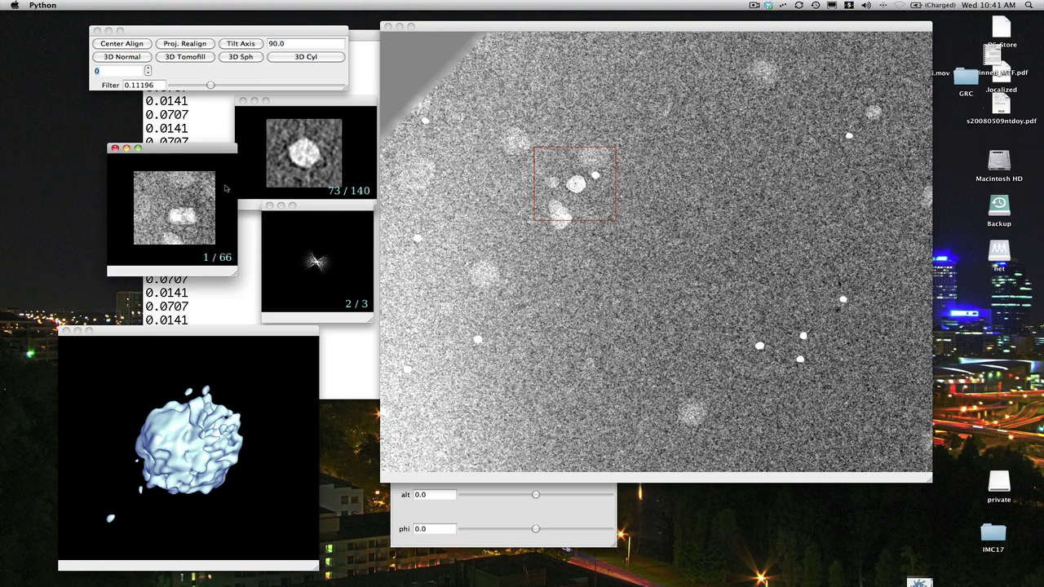
key(Up)
key(Up)
key(Up)
key(Up)
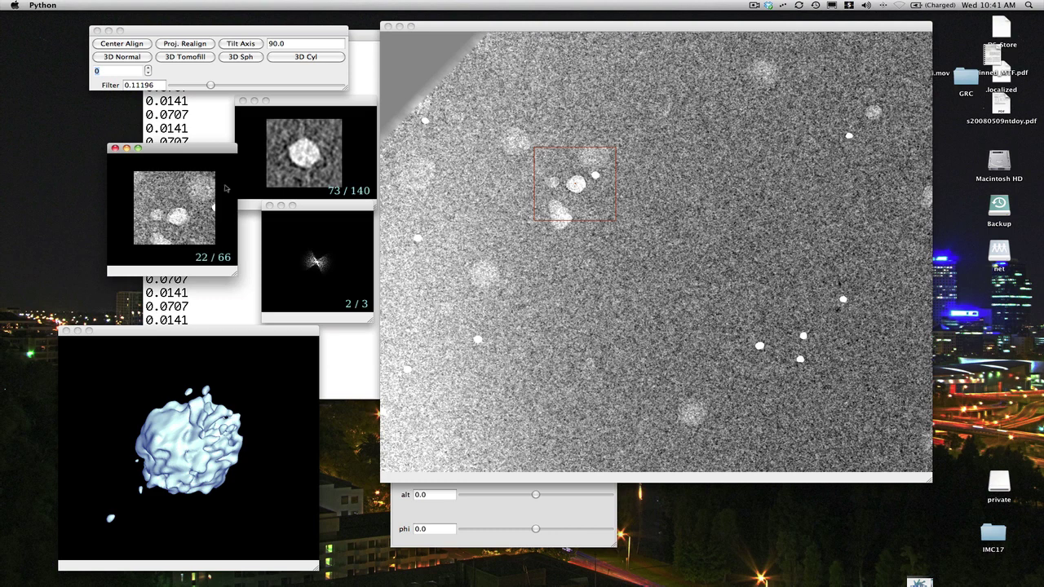
Redraw the box around only the lower blob and center-align it
click(560, 221)
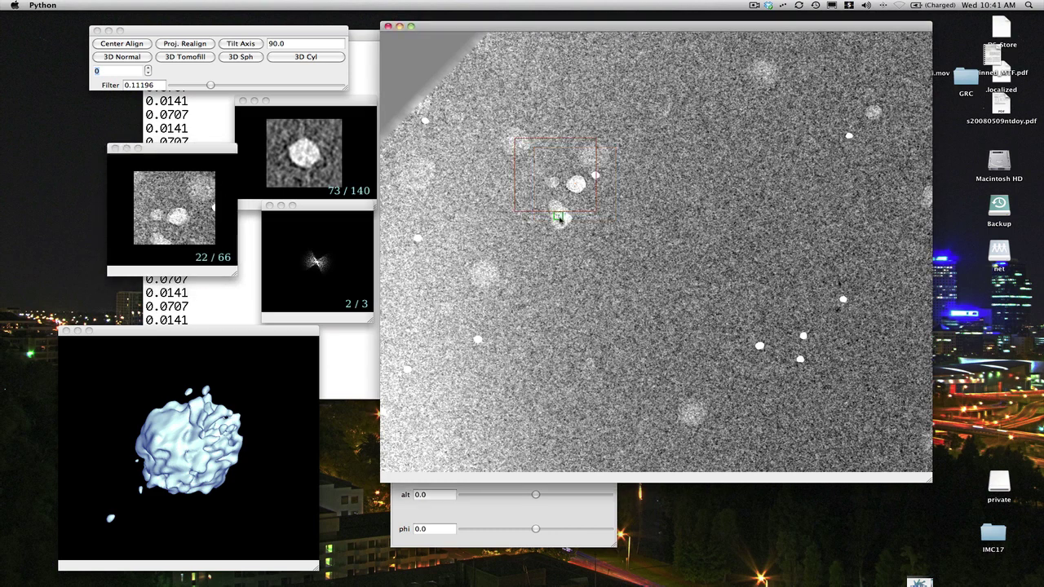
drag(559, 219, 586, 241)
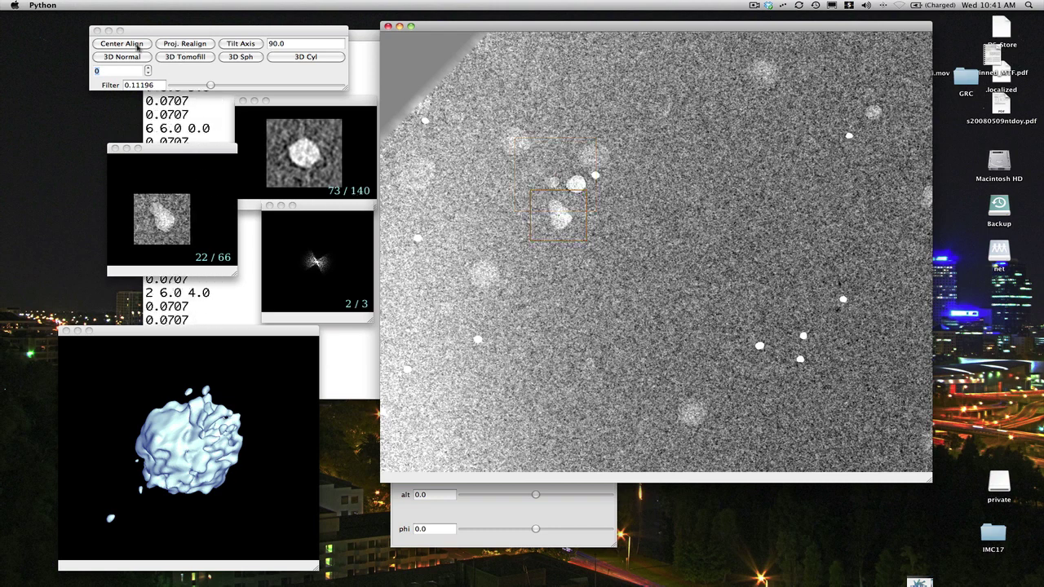
click(137, 46)
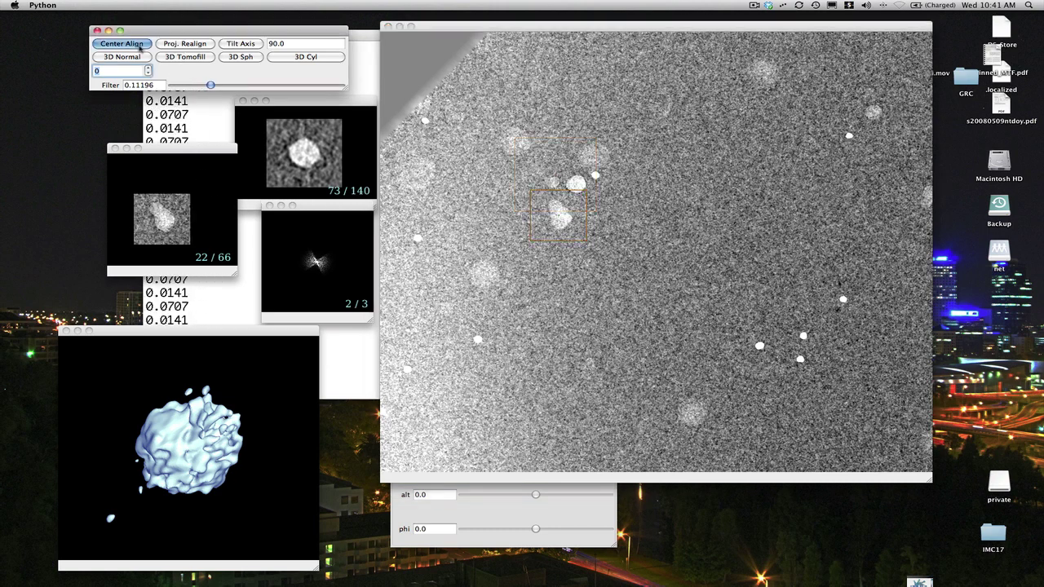
Browse the aligned 66-image particle stack, ending on image 11
click(218, 191)
key(Down)
key(Down)
key(Down)
key(Down)
key(Down)
key(Down)
key(Down)
key(Down)
key(Down)
key(Down)
key(Down)
key(Down)
key(Down)
key(Down)
key(Down)
key(Down)
key(Down)
key(Down)
key(Down)
key(Down)
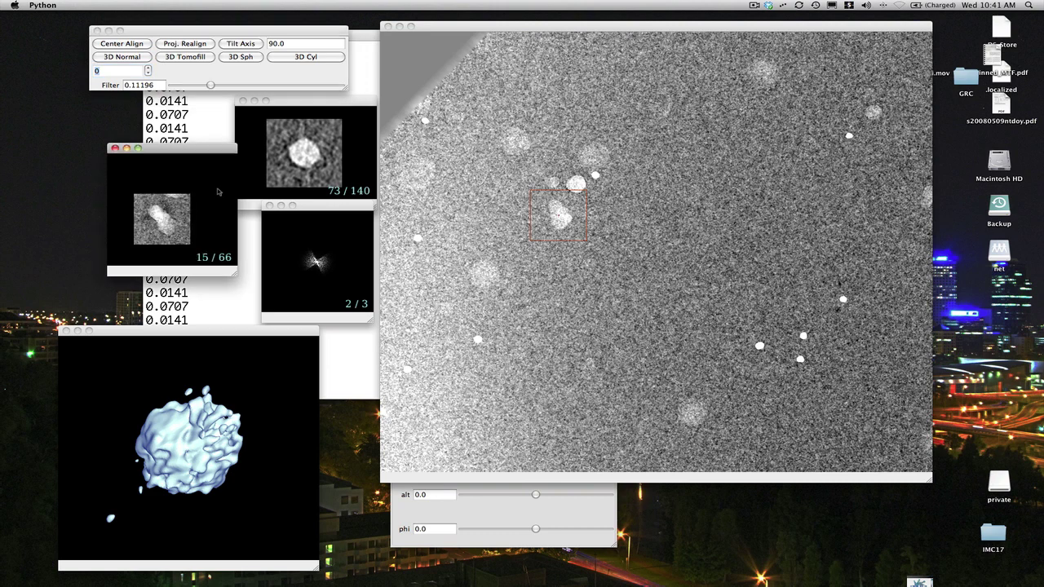
key(Up)
key(Up)
key(Up)
key(Up)
key(Up)
key(Up)
key(Up)
key(Up)
key(Up)
key(Up)
key(Up)
key(Up)
key(Up)
key(Up)
key(Up)
key(Up)
key(Up)
key(Up)
key(Up)
key(Up)
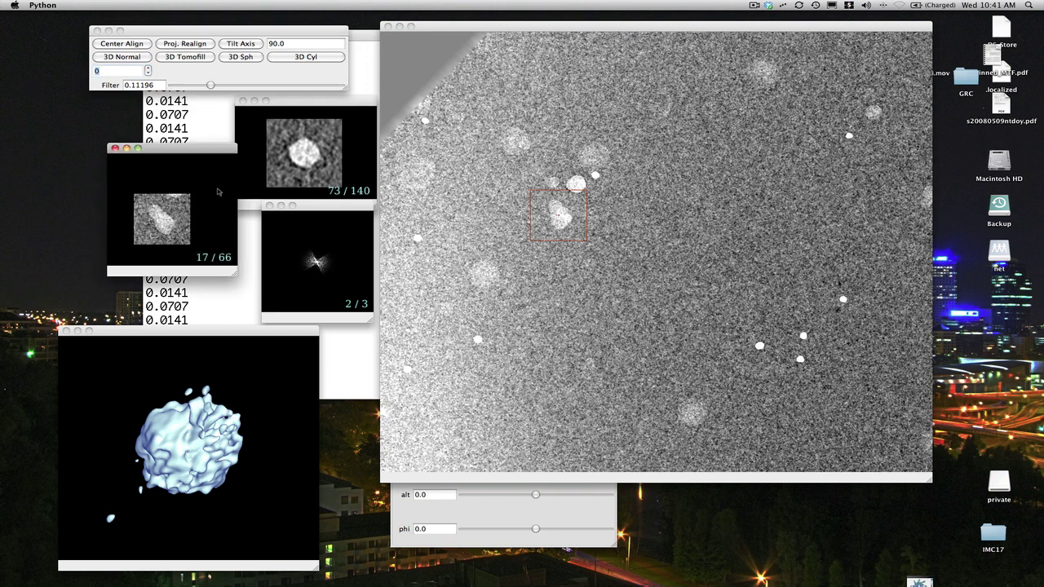
key(Up)
key(Up)
key(Up)
key(Up)
key(Up)
key(Up)
key(Up)
key(Up)
key(Up)
key(Up)
key(Up)
key(Up)
key(Up)
key(Up)
key(Up)
key(Up)
key(Up)
key(Up)
key(Up)
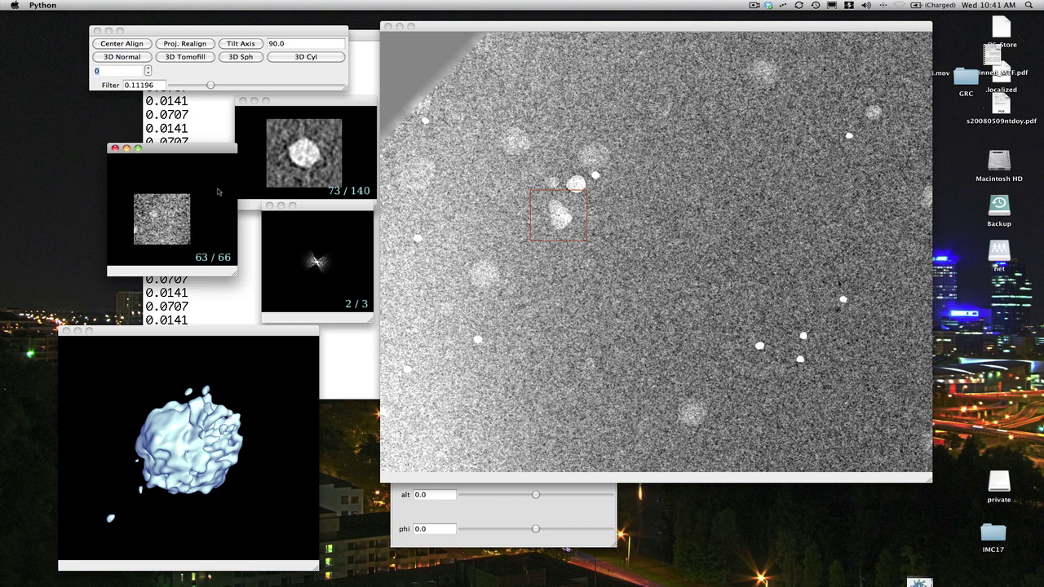
key(Down)
key(Down)
key(Down)
key(Down)
key(Down)
key(Down)
key(Down)
key(Down)
key(Down)
key(Down)
key(Down)
key(Down)
key(Down)
key(Down)
key(Down)
key(Down)
key(Down)
key(Down)
key(Down)
key(Down)
key(Down)
key(Down)
key(Down)
key(Down)
key(Down)
key(Down)
key(Down)
key(Down)
key(Down)
key(Down)
key(Down)
key(Down)
key(Down)
key(Down)
key(Down)
key(Down)
key(Down)
key(Down)
key(Down)
key(Down)
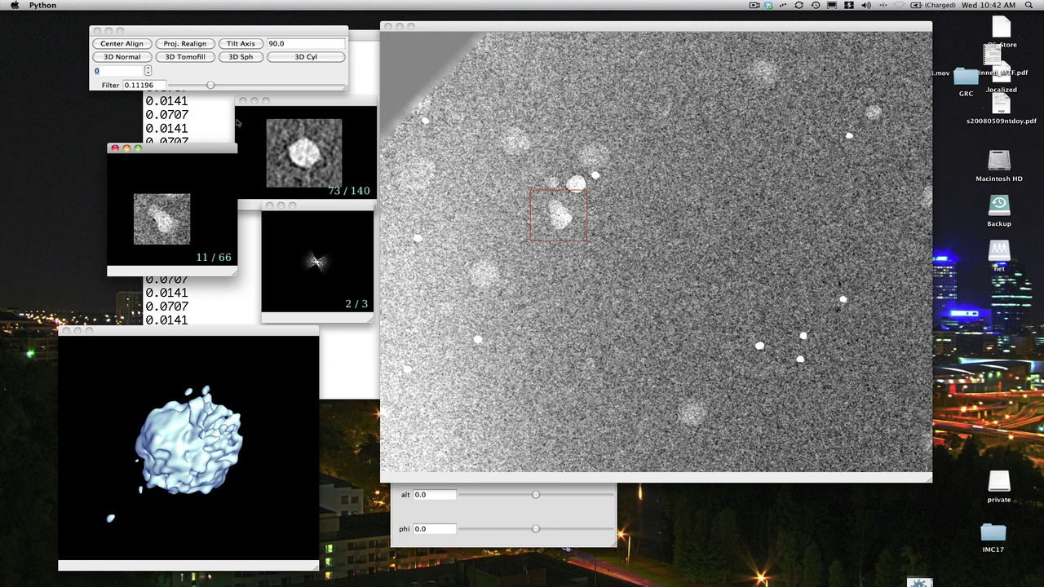
Reconstruct the lower blob with 3D Normal, rotate its isosurface, and browse the 104-image stack to image 18
click(128, 58)
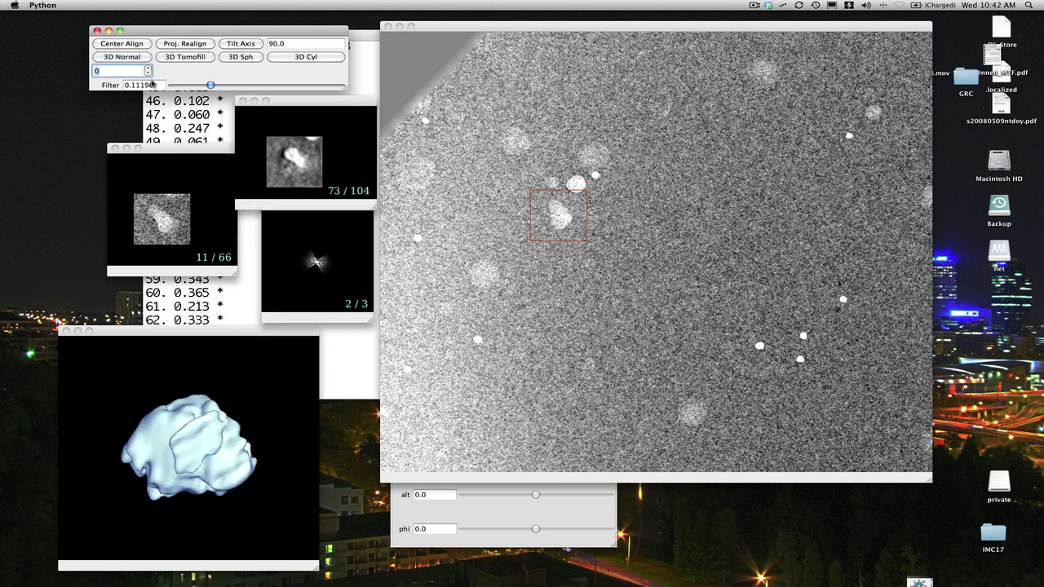
mouse_move(221, 439)
mouse_down()
mouse_move(159, 438)
mouse_move(206, 480)
mouse_move(201, 451)
mouse_move(242, 471)
mouse_move(177, 440)
mouse_move(212, 452)
mouse_move(229, 440)
mouse_up()
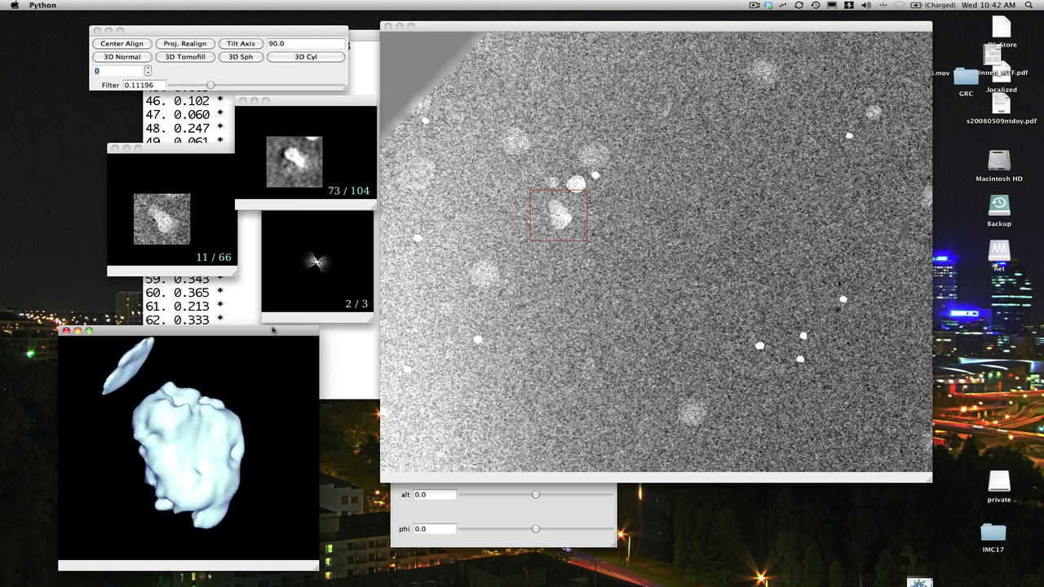
click(335, 184)
key(Up)
key(Up)
key(Up)
key(Up)
key(Up)
key(Up)
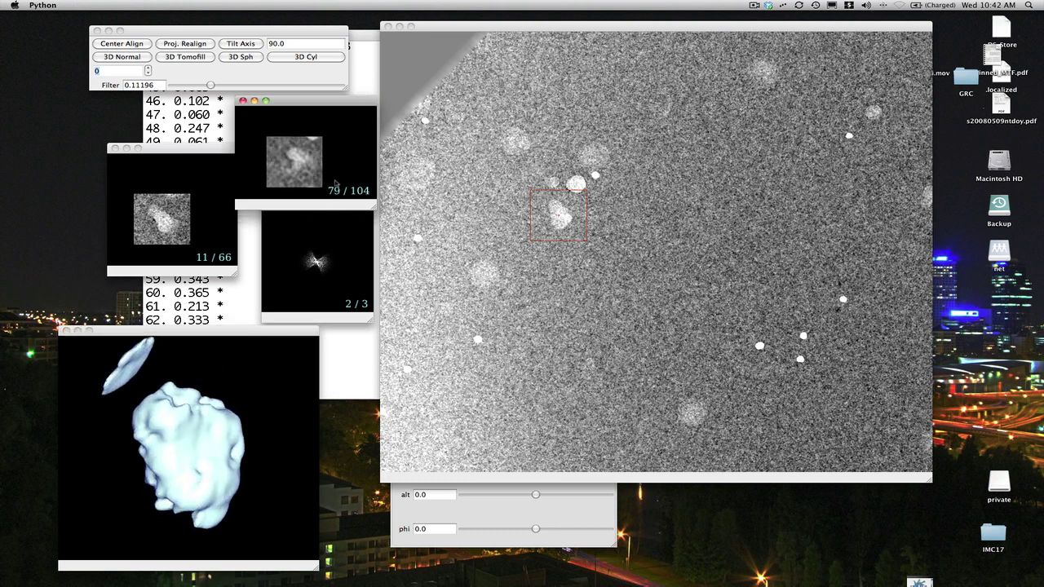
key(Up)
key(Up)
key(Up)
key(Up)
key(Up)
key(Up)
key(Up)
key(Up)
key(Up)
key(Up)
key(Up)
key(Up)
key(Up)
key(Up)
key(Down)
key(Down)
key(Down)
key(Down)
key(Down)
key(Down)
key(Down)
key(Down)
key(Down)
key(Down)
key(Down)
key(Down)
key(Down)
key(Down)
key(Down)
key(Down)
key(Down)
key(Down)
key(Down)
key(Down)
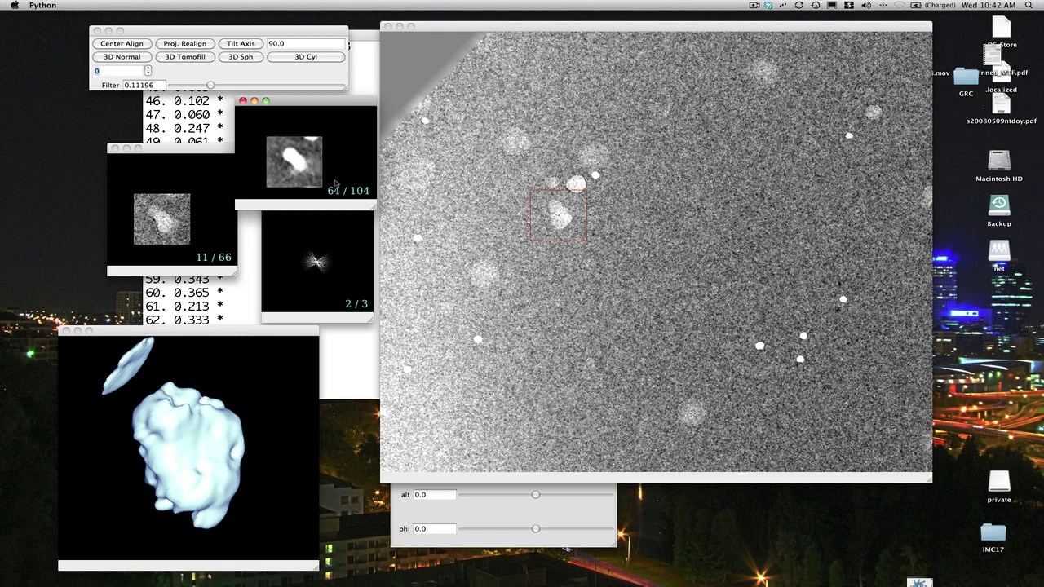
key(Down)
key(Down)
key(Down)
key(Down)
key(Down)
key(Down)
key(Down)
key(Down)
key(Down)
key(Down)
key(Down)
key(Down)
key(Down)
key(Down)
key(Down)
key(Down)
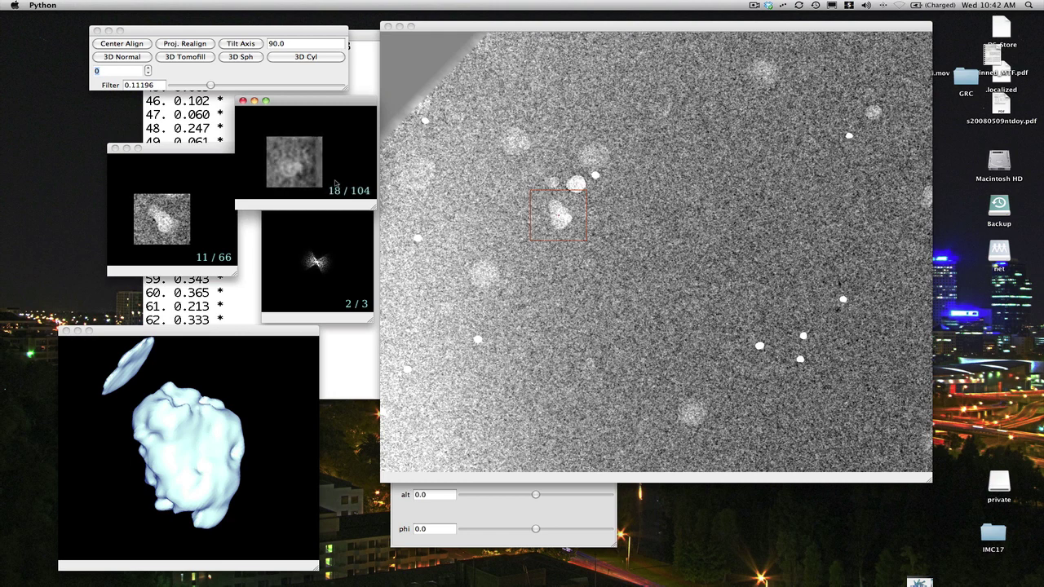